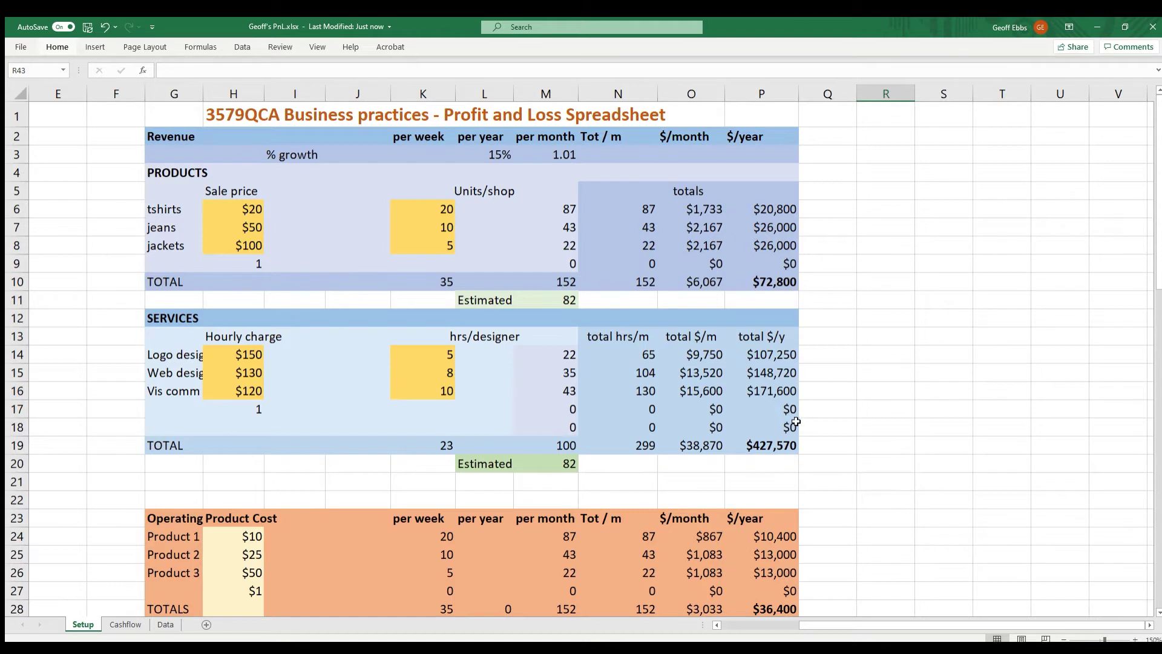
- Scroll through the Setup sheet to review the assumptions
{"action": "left_click_drag", "start_coordinate": [1158, 210], "coordinate": [1159, 271]}
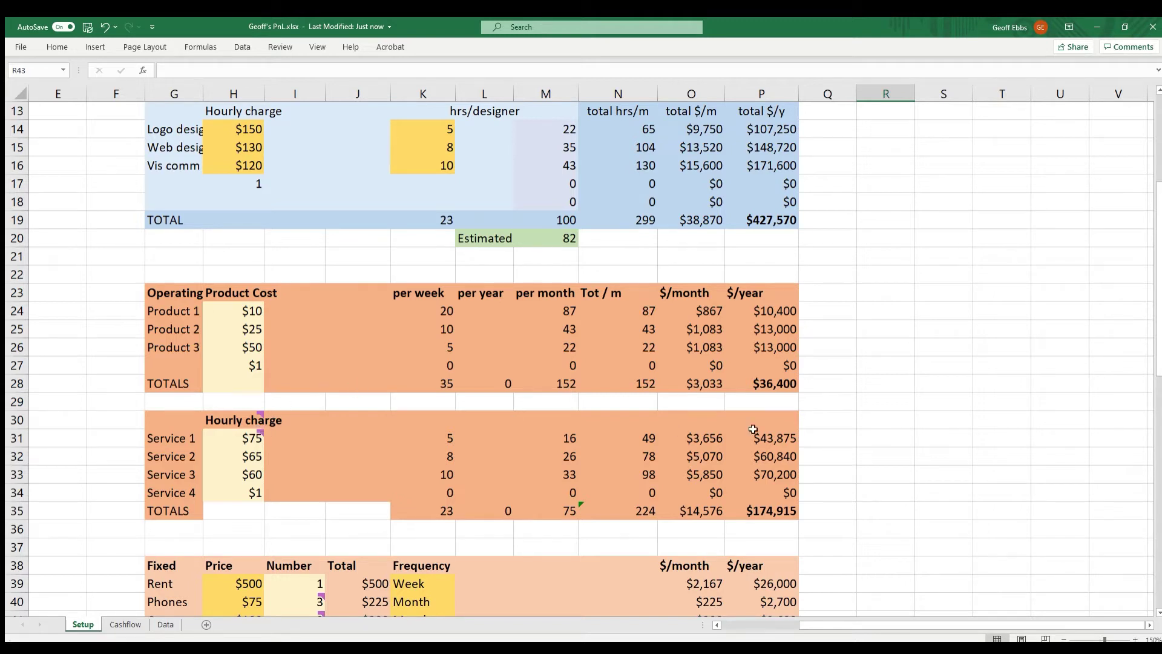
{"action": "left_click_drag", "start_coordinate": [1158, 309], "coordinate": [1159, 339]}
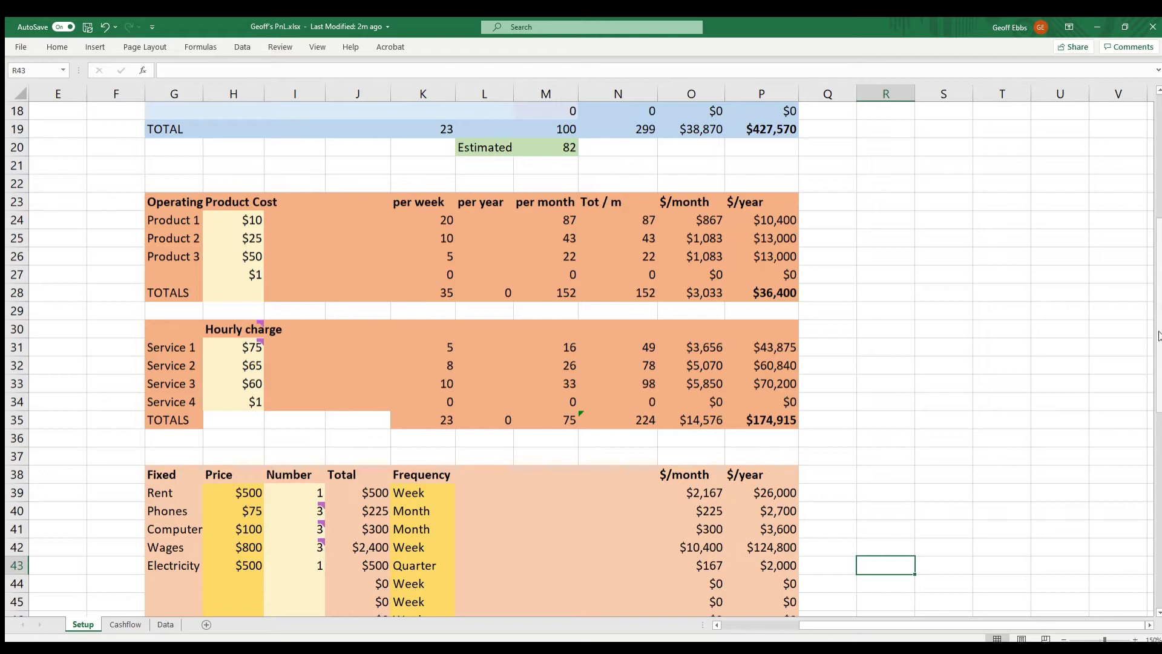
{"action": "left_click_drag", "start_coordinate": [1158, 274], "coordinate": [1159, 397]}
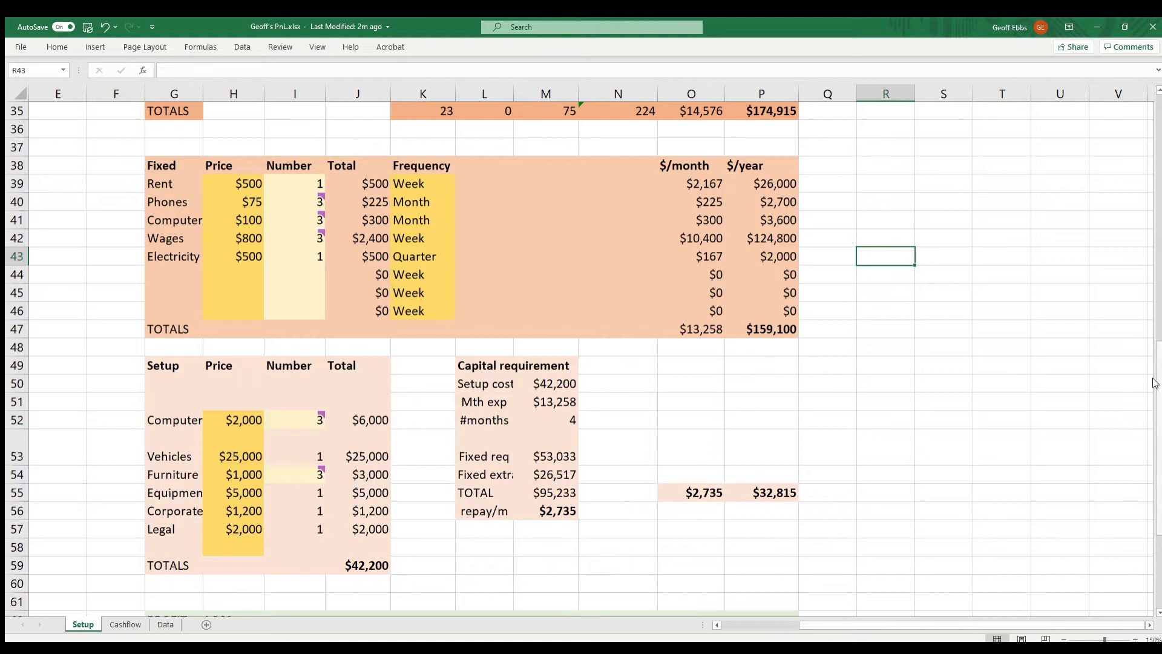
{"action": "left_click_drag", "start_coordinate": [1158, 361], "coordinate": [1159, 183]}
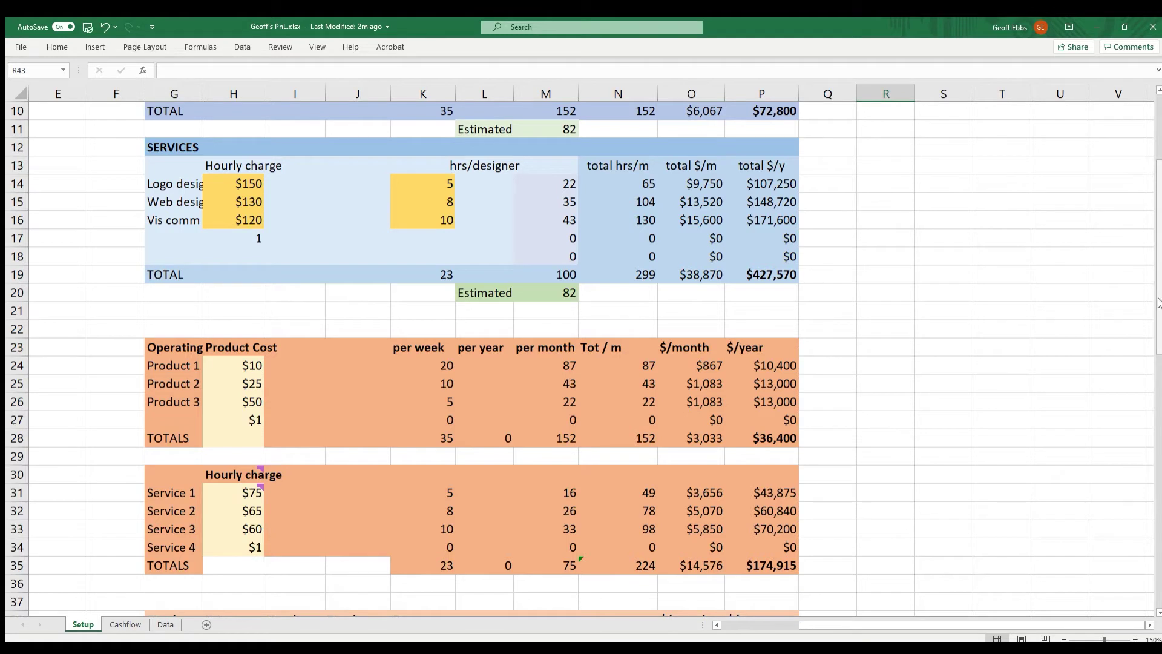
{"action": "left_click_drag", "start_coordinate": [1160, 302], "coordinate": [1159, 451]}
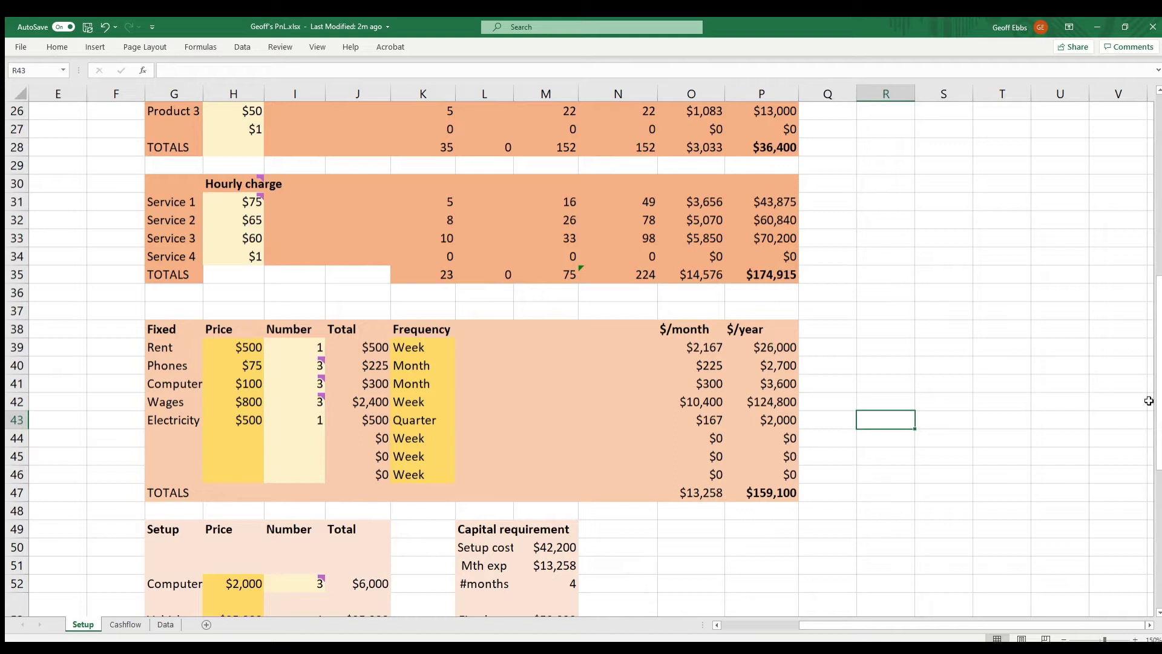
{"action": "left_click_drag", "start_coordinate": [1158, 361], "coordinate": [1158, 474]}
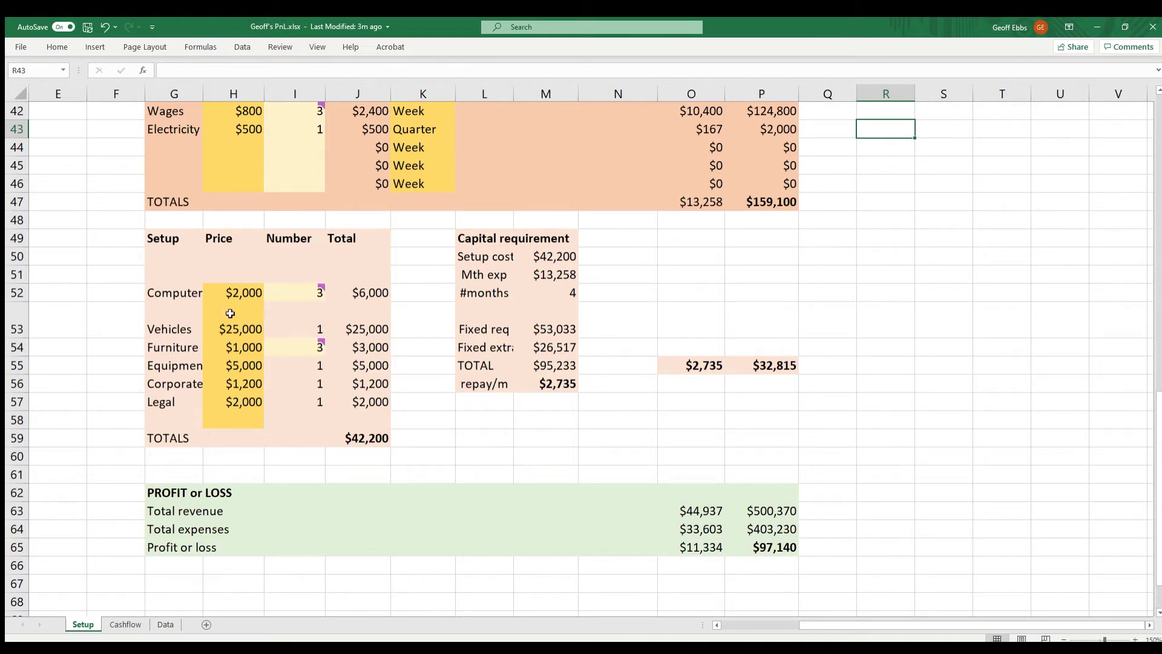
{"action": "left_click_drag", "start_coordinate": [1156, 447], "coordinate": [1156, 274]}
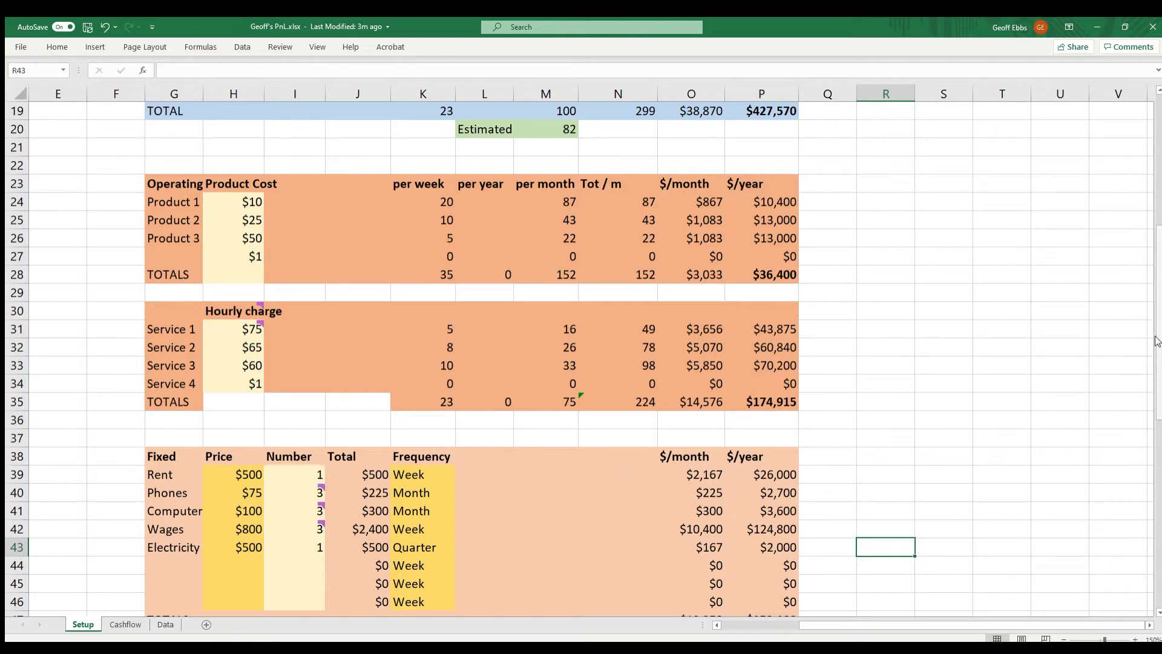
{"action": "scroll", "coordinate": [767, 314], "scroll_direction": "down", "scroll_amount": 4}
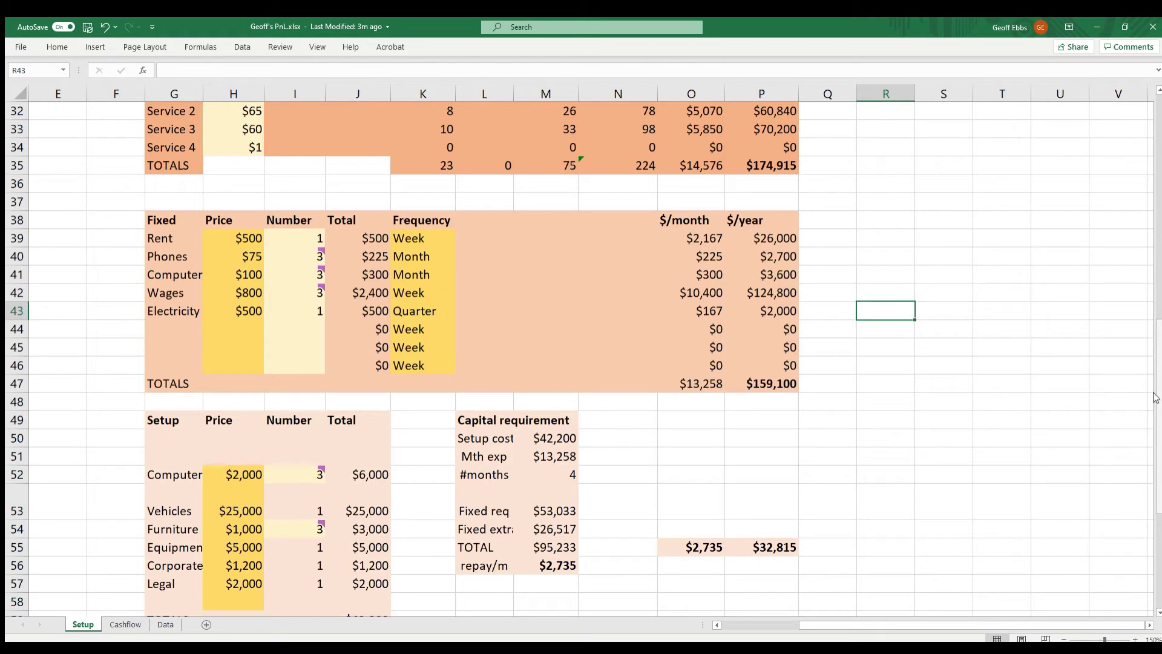
{"action": "scroll", "coordinate": [1156, 388], "scroll_direction": "down", "scroll_amount": 3}
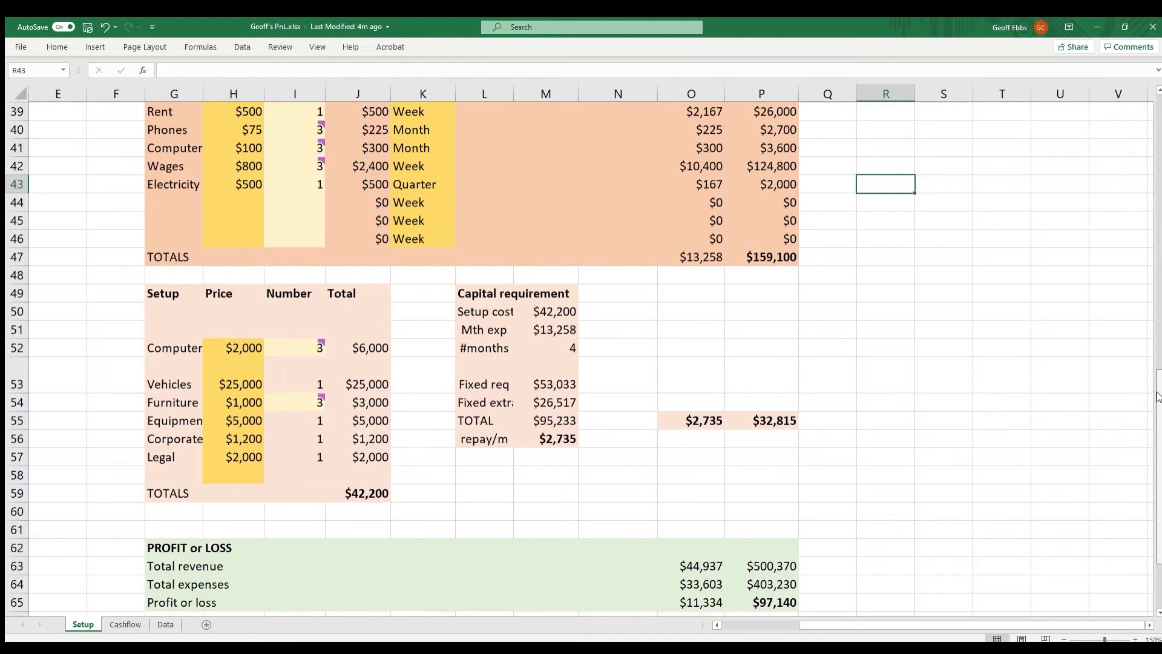
- Switch to the Cashflow sheet and scroll down to the monthly profit and cash rows
{"action": "left_click_drag", "start_coordinate": [1158, 397], "coordinate": [1158, 444]}
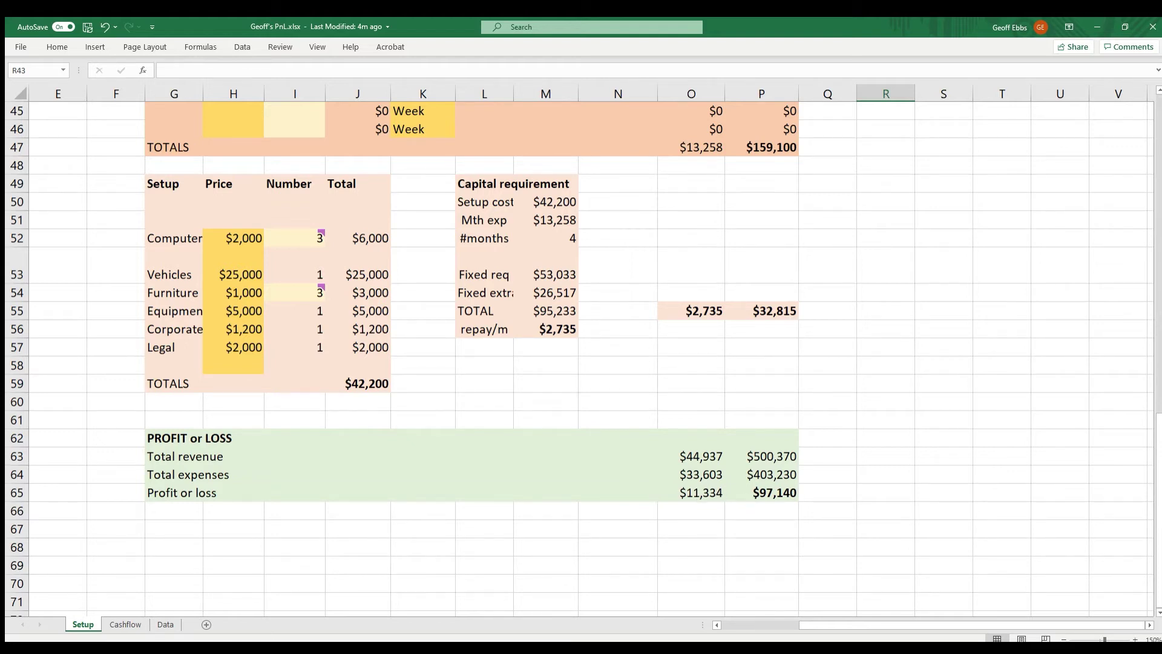
{"action": "left_click_drag", "start_coordinate": [1152, 444], "coordinate": [1158, 171]}
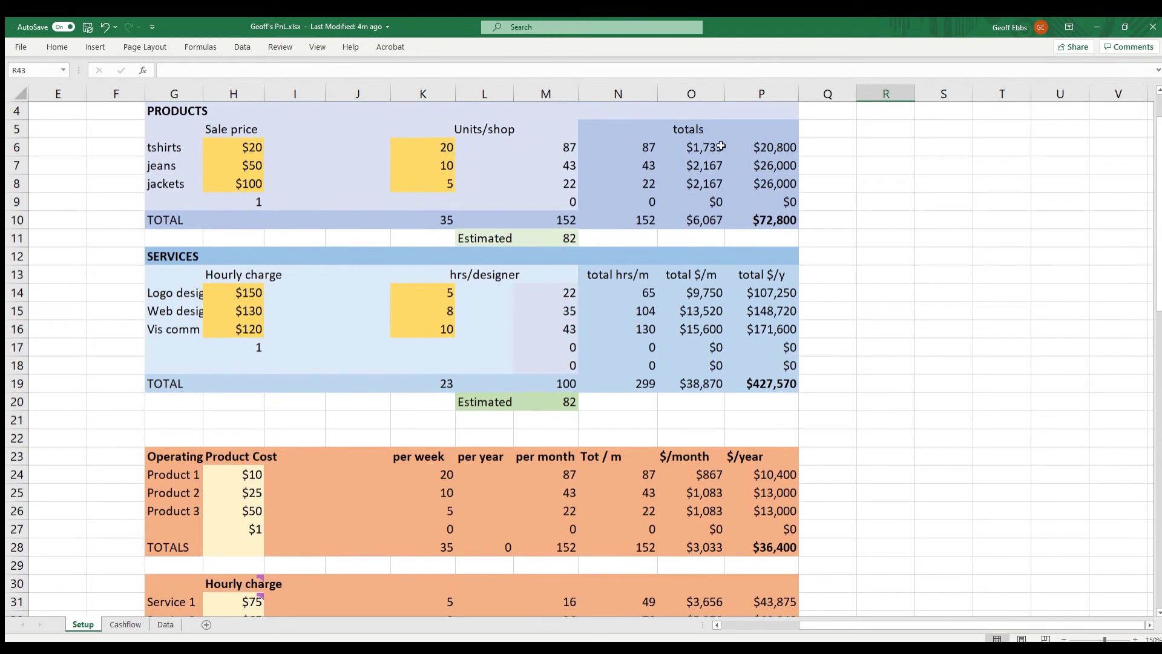
{"action": "left_click_drag", "start_coordinate": [1154, 206], "coordinate": [1152, 473]}
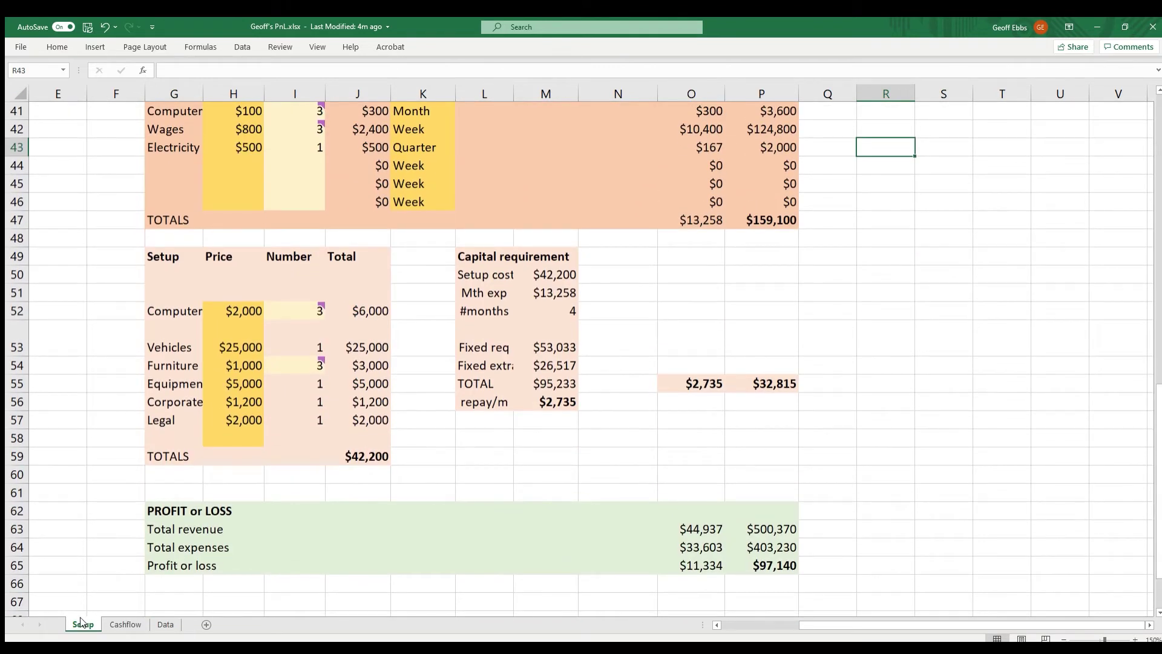
{"action": "left_click", "coordinate": [119, 623]}
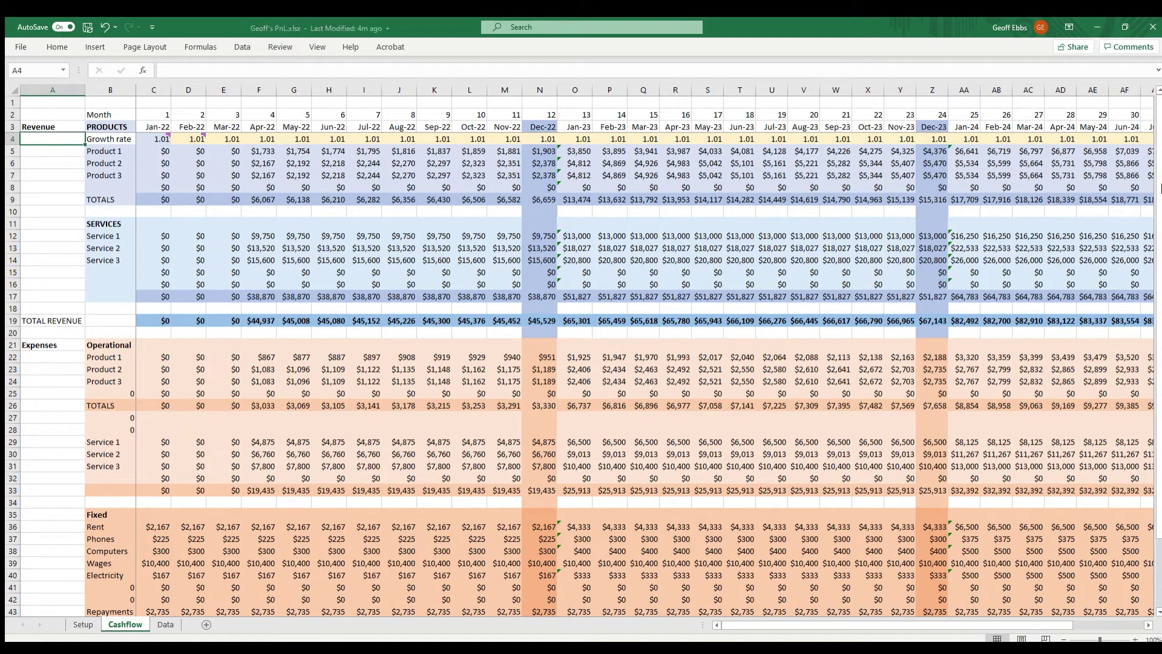
{"action": "scroll", "coordinate": [1157, 262], "scroll_direction": "down", "scroll_amount": 2}
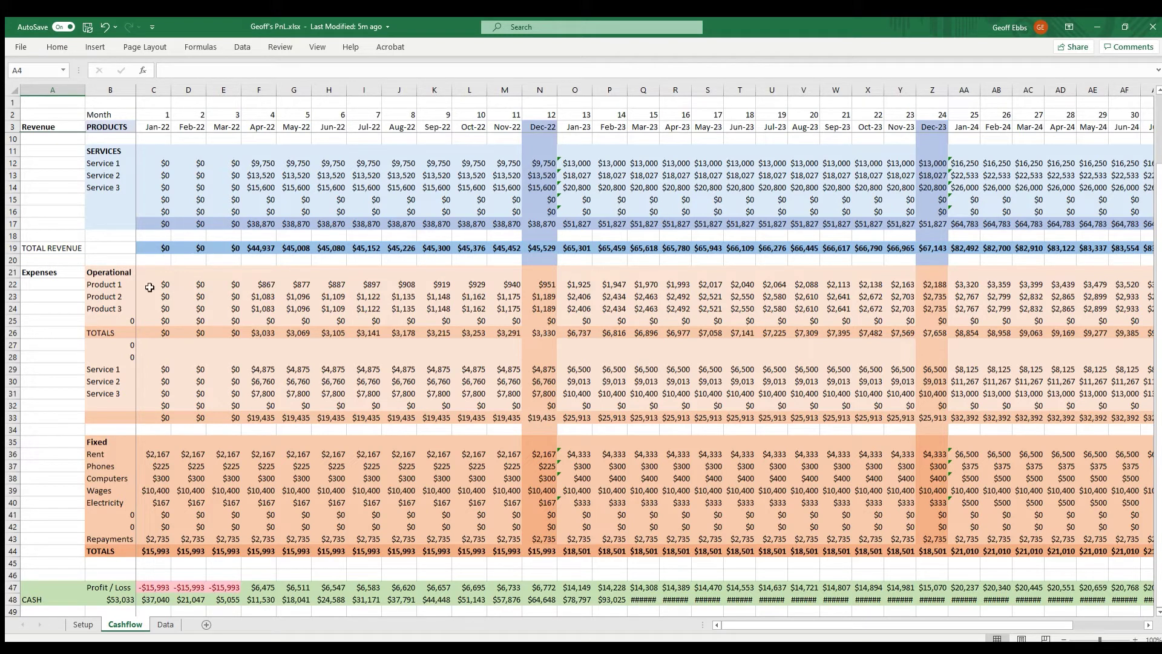
- AutoFit every Cashflow column so the cash figures, e.g. $239,857 in Dec-23, display
{"action": "left_click", "coordinate": [12, 90]}
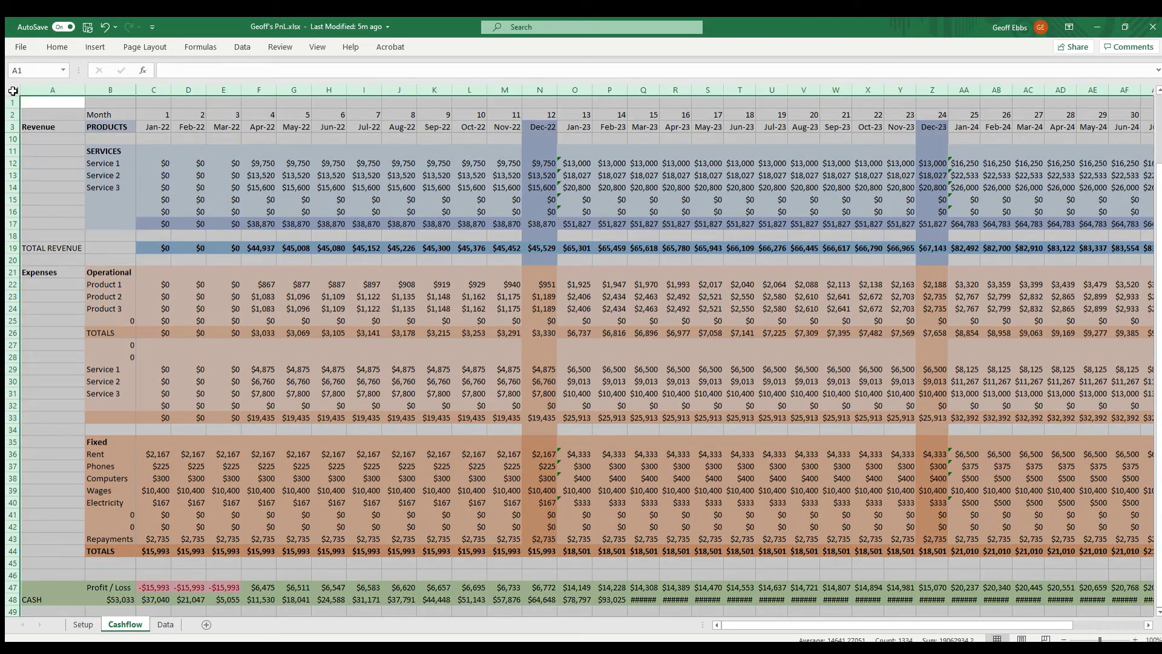
{"action": "double_click", "coordinate": [87, 93]}
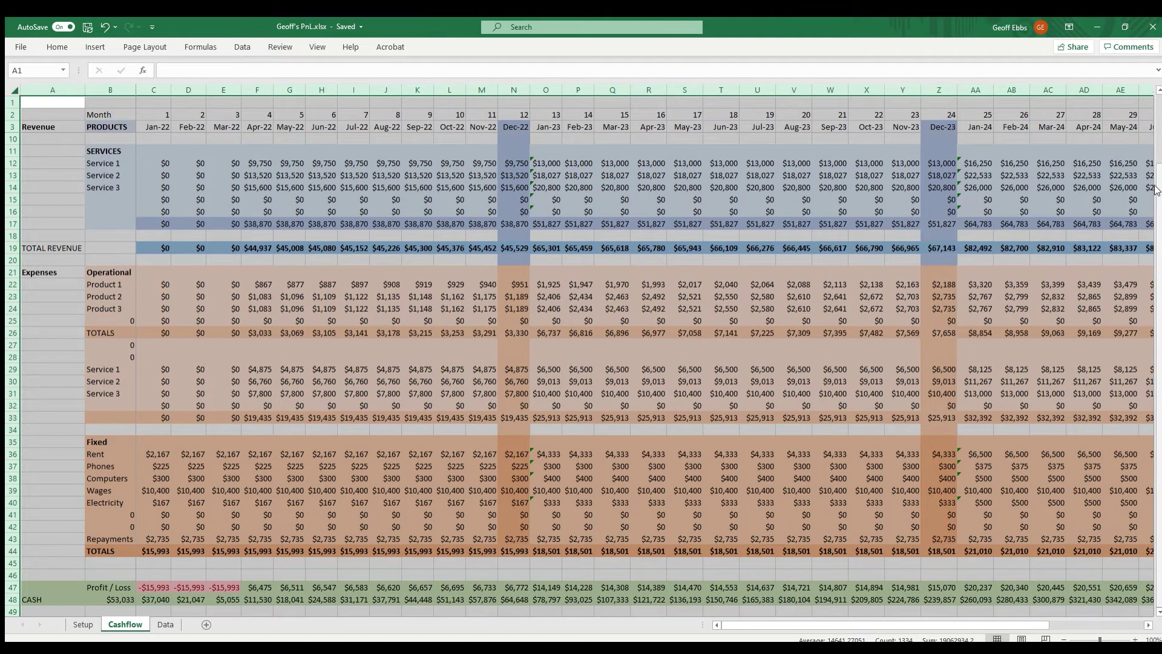
{"action": "left_click_drag", "start_coordinate": [1157, 207], "coordinate": [1159, 366]}
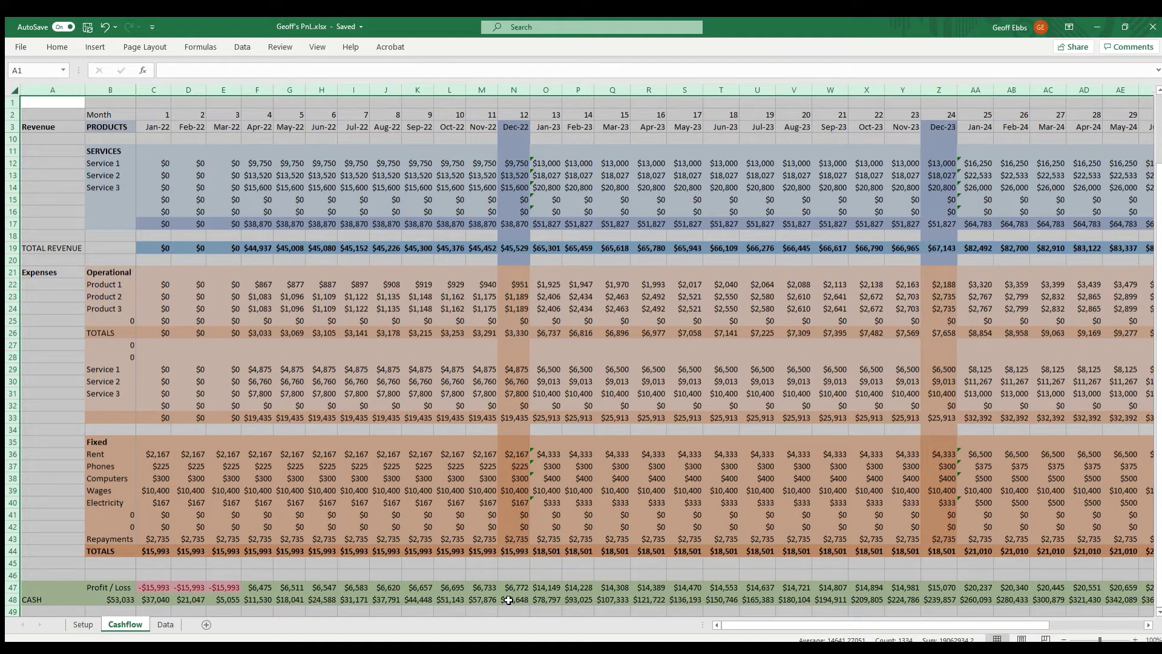
- Inspect the December cash formula in N48 without changing it, then return to Setup
{"action": "left_click", "coordinate": [512, 600]}
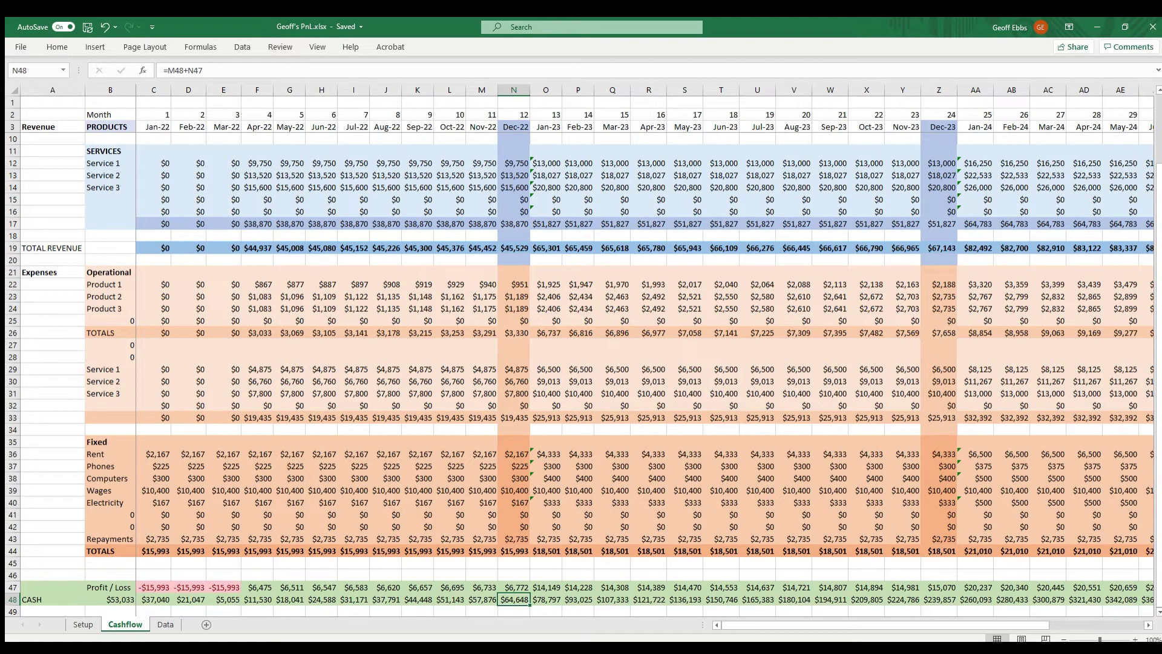
{"action": "type", "text": "4"}
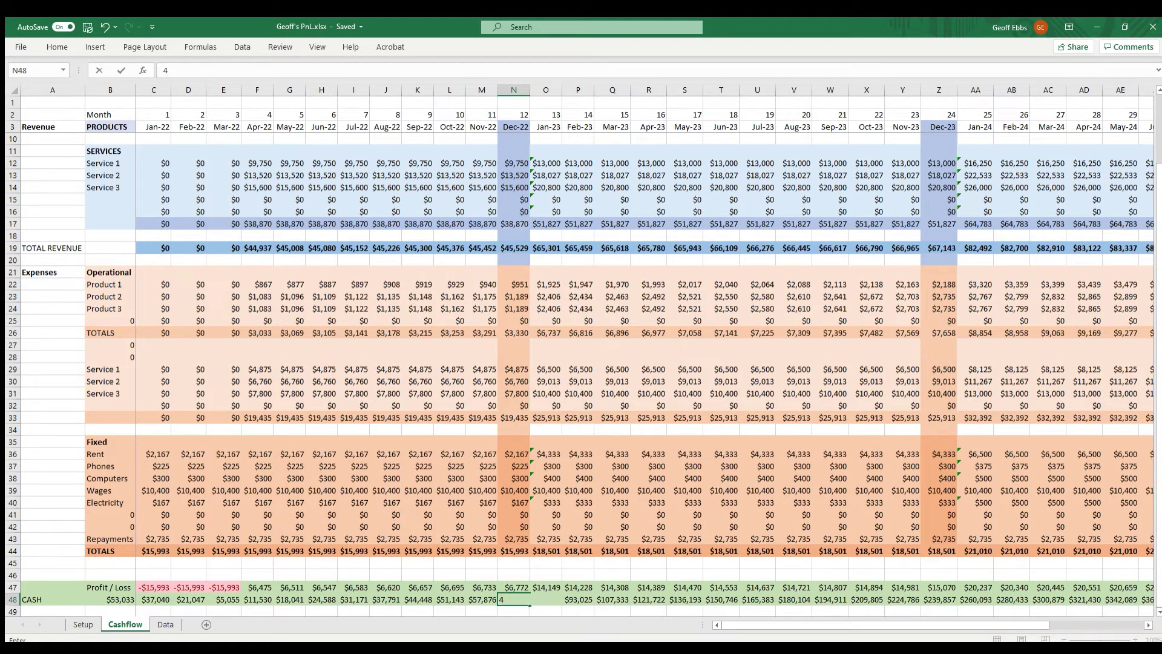
{"action": "key", "text": "Return"}
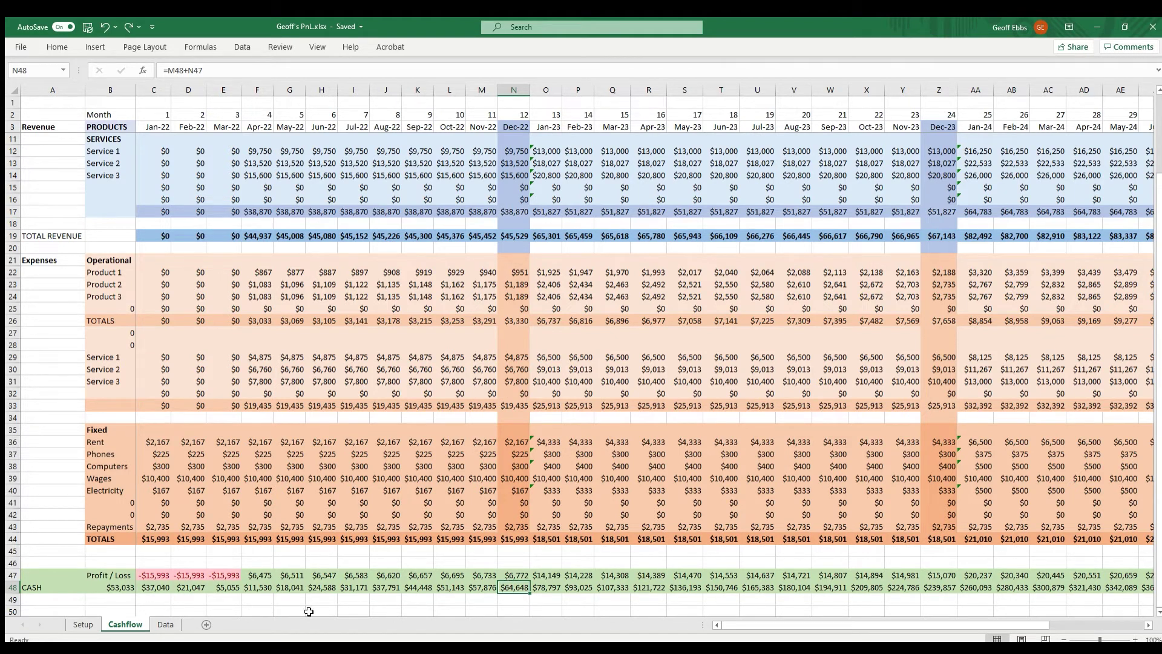
{"action": "left_click", "coordinate": [80, 625]}
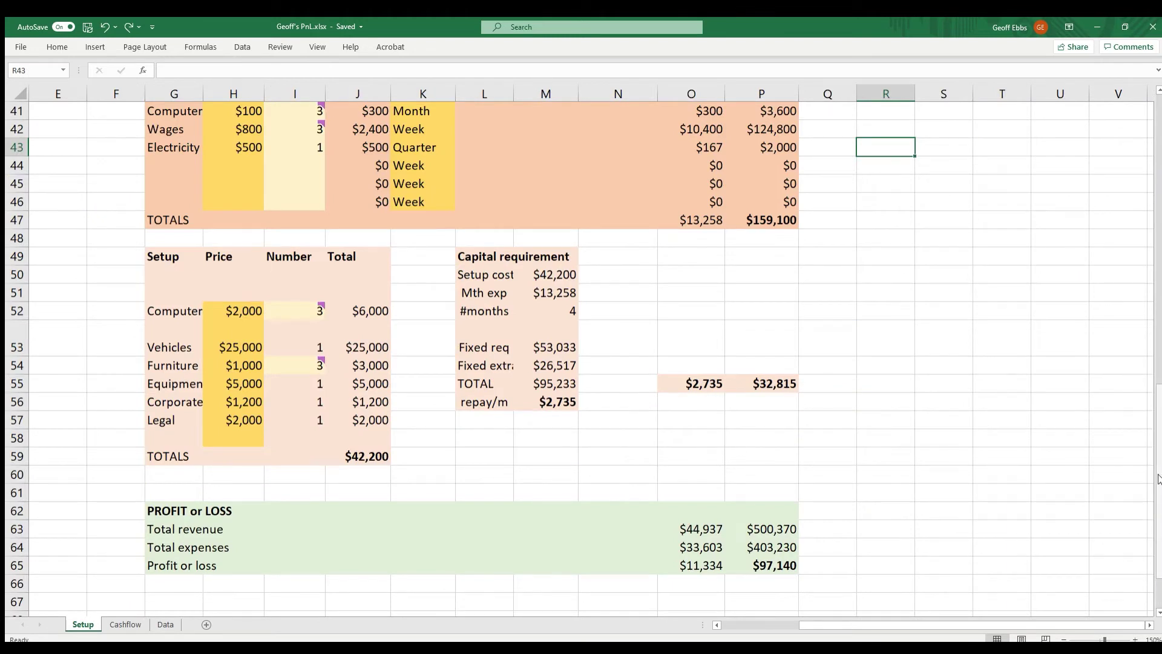
- Set the tshirts sale price in H6 to $15
{"action": "left_click_drag", "start_coordinate": [1158, 478], "coordinate": [1150, 184]}
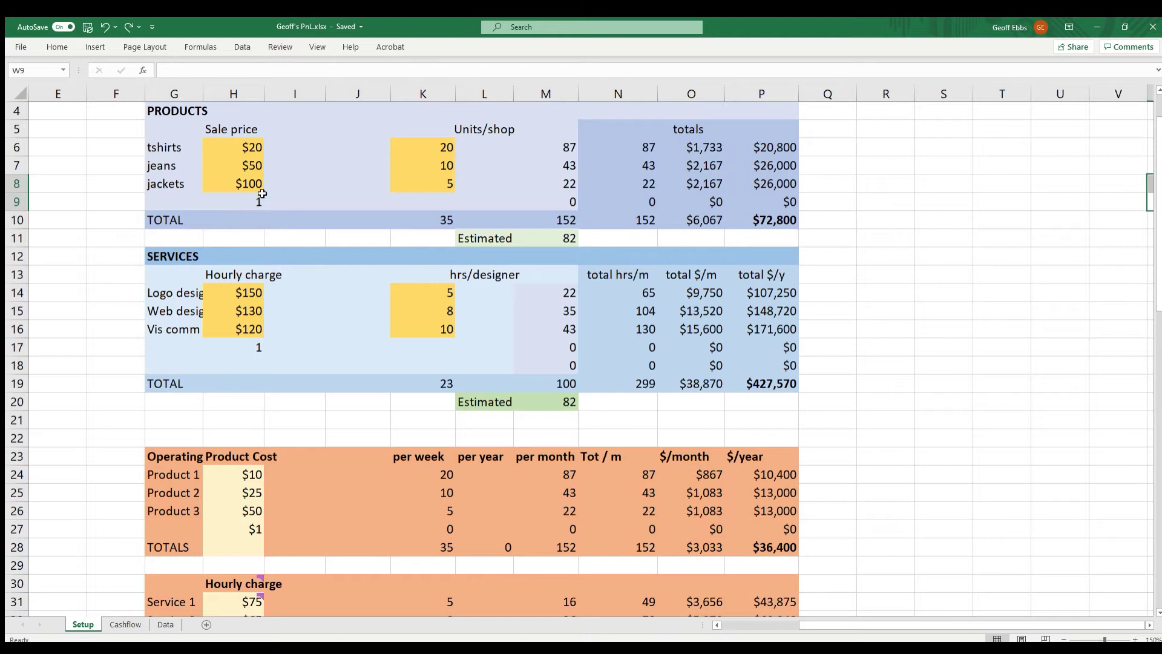
{"action": "left_click", "coordinate": [253, 149]}
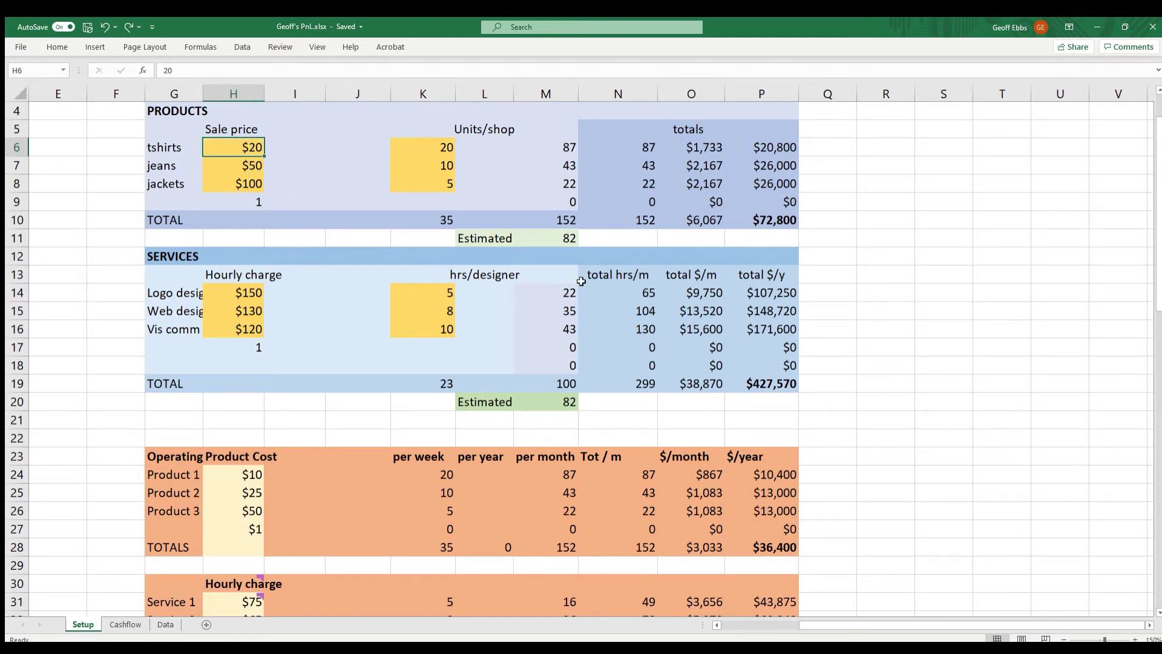
{"action": "type", "text": "154"}
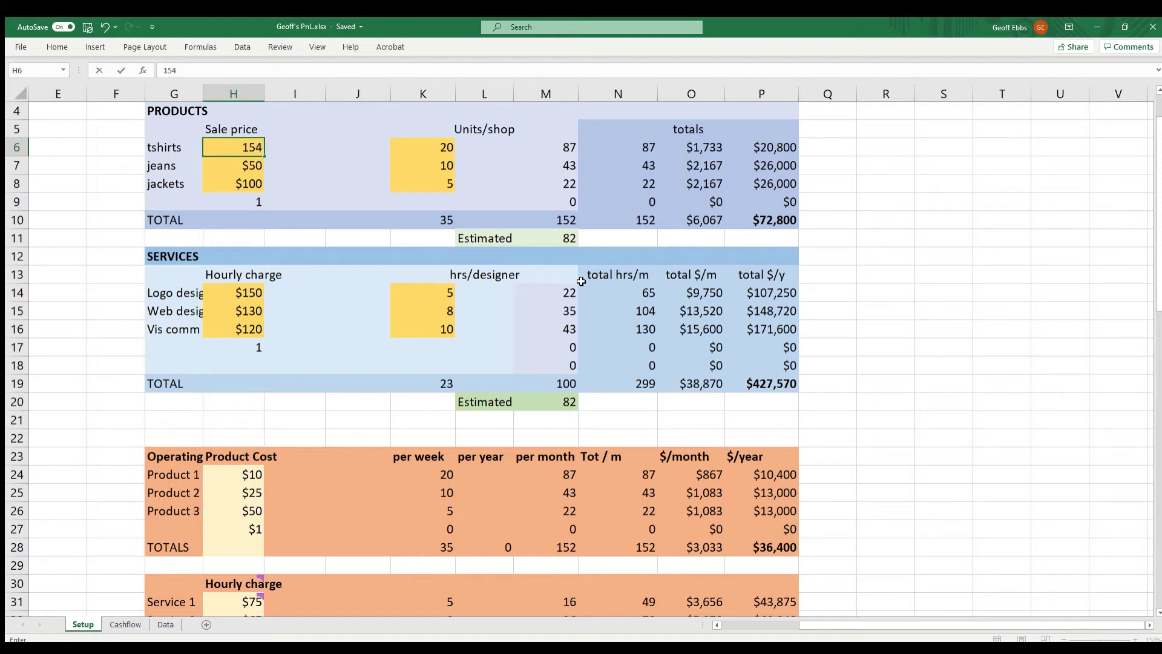
{"action": "key", "text": "BackSpace"}
{"action": "type", "text": "\\"}
{"action": "key", "text": "BackSpace"}
{"action": "key", "text": "Return"}
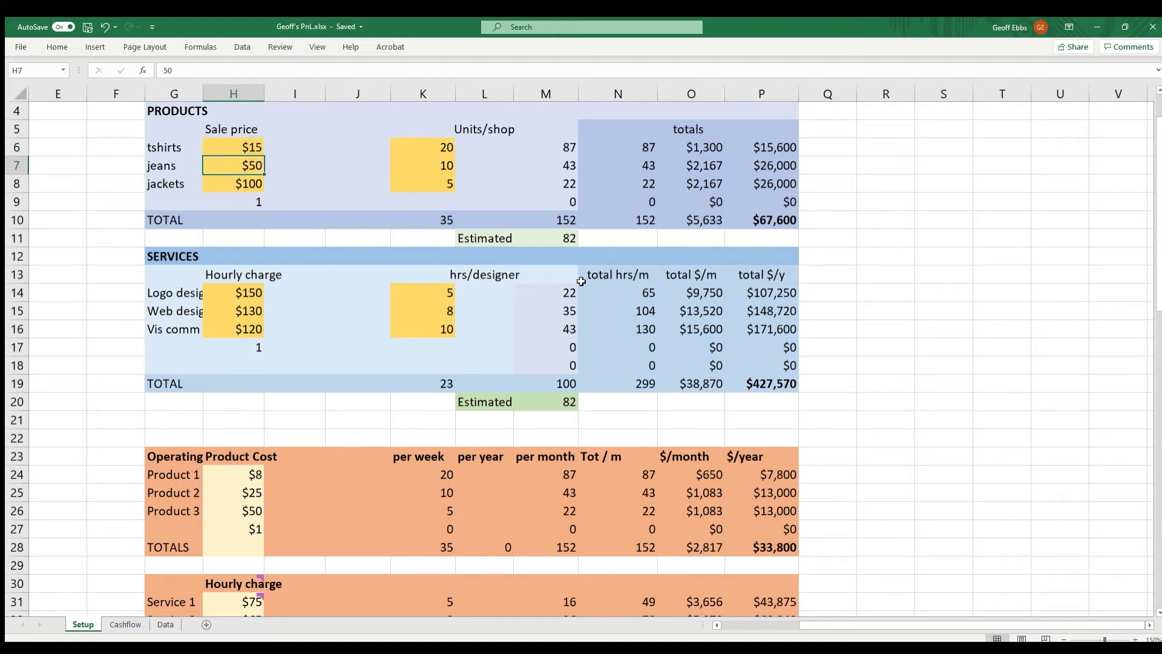
- Raise tshirts units per shop to 30
{"action": "key", "text": "Up"}
{"action": "key", "text": "Right"}
{"action": "key", "text": "Right"}
{"action": "key", "text": "Right"}
{"action": "key", "text": "Right"}
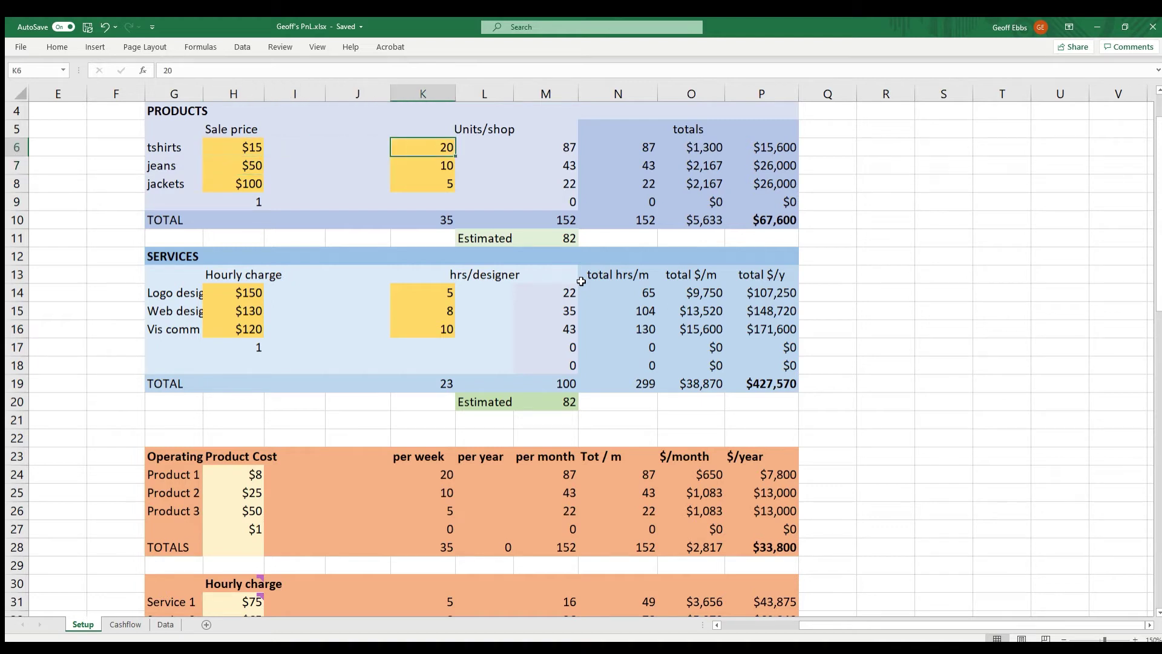
{"action": "key", "text": "Left"}
{"action": "type", "text": "30"}
{"action": "key", "text": "Return"}
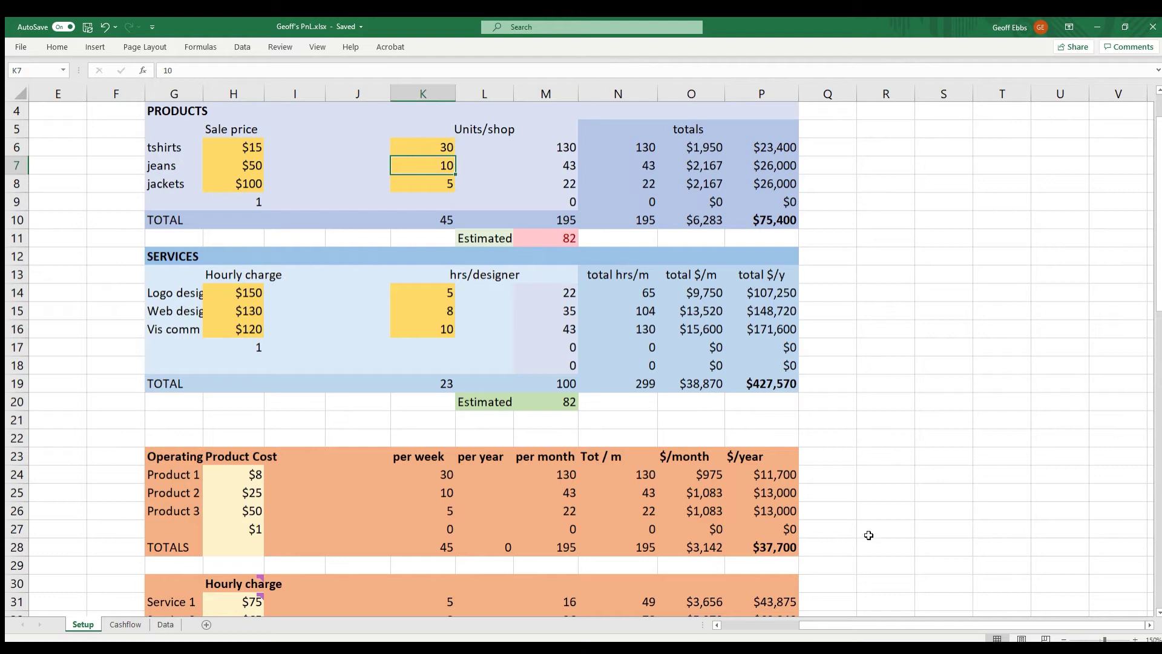
{"action": "scroll", "coordinate": [895, 617], "scroll_direction": "left", "scroll_amount": 4}
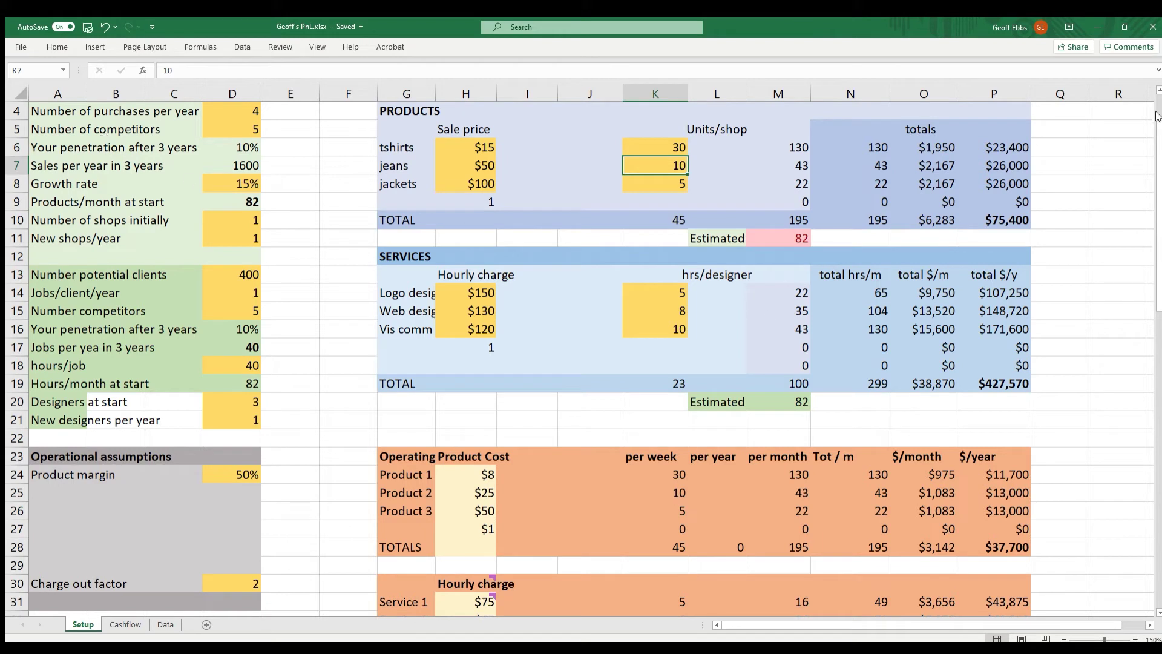
{"action": "scroll", "coordinate": [1161, 172], "scroll_direction": "up", "scroll_amount": 1}
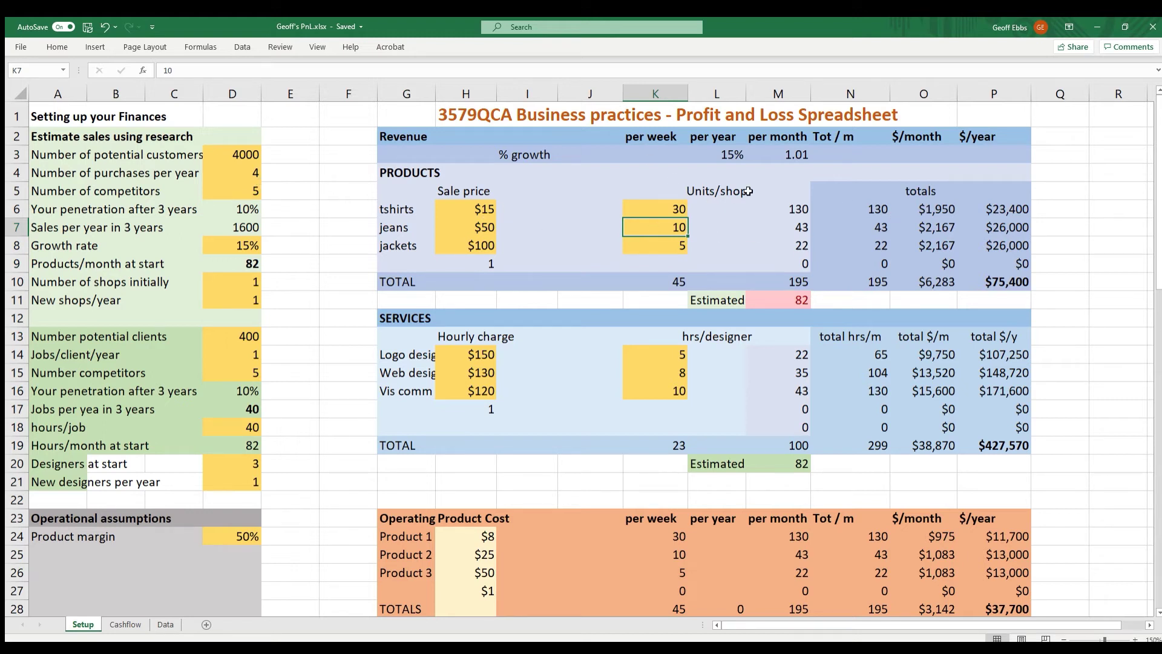
- Enter 20 in K6 for tshirts units per shop, cutting product revenue to $67,600 a year
{"action": "left_click", "coordinate": [678, 209]}
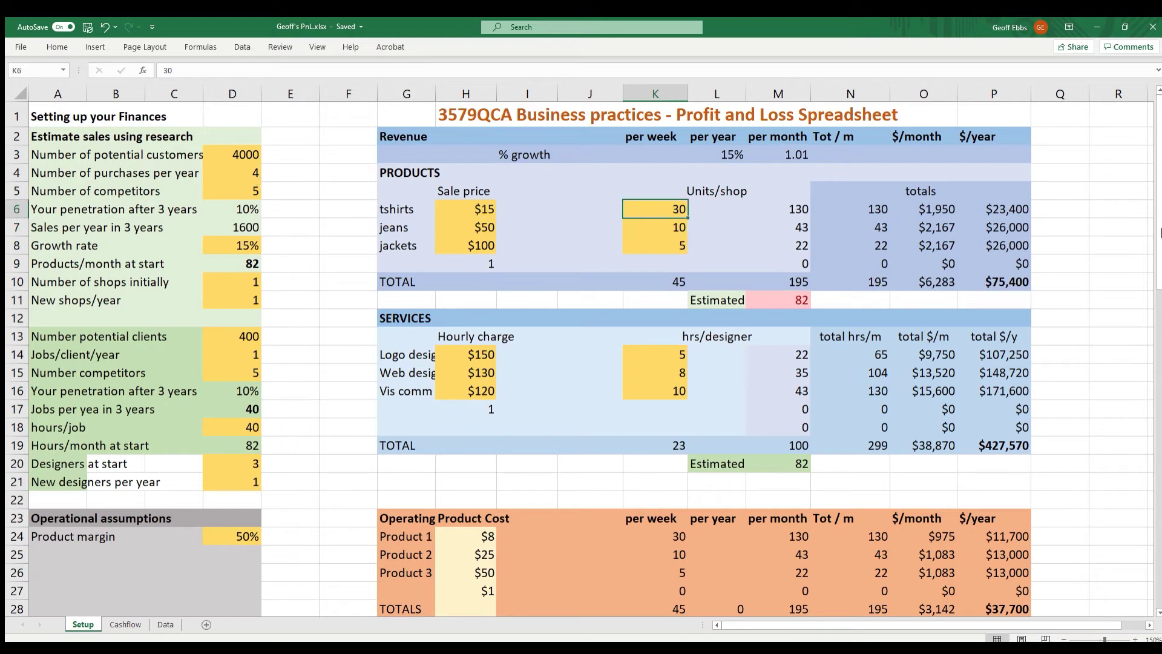
{"action": "type", "text": "20"}
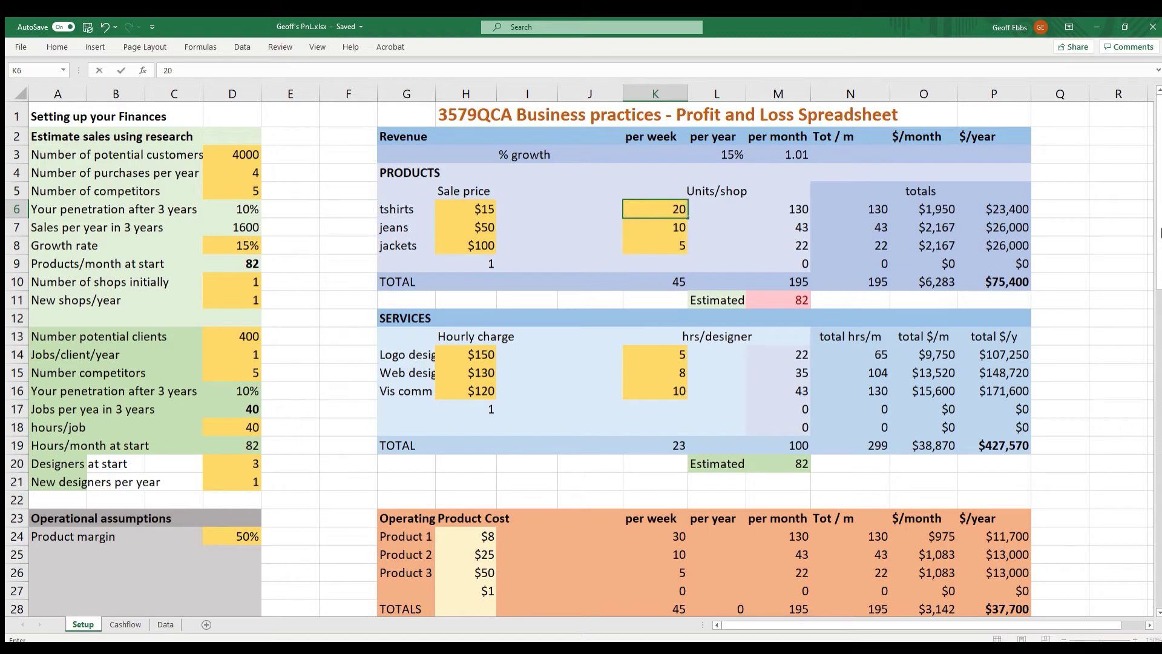
{"action": "key", "text": "Return"}
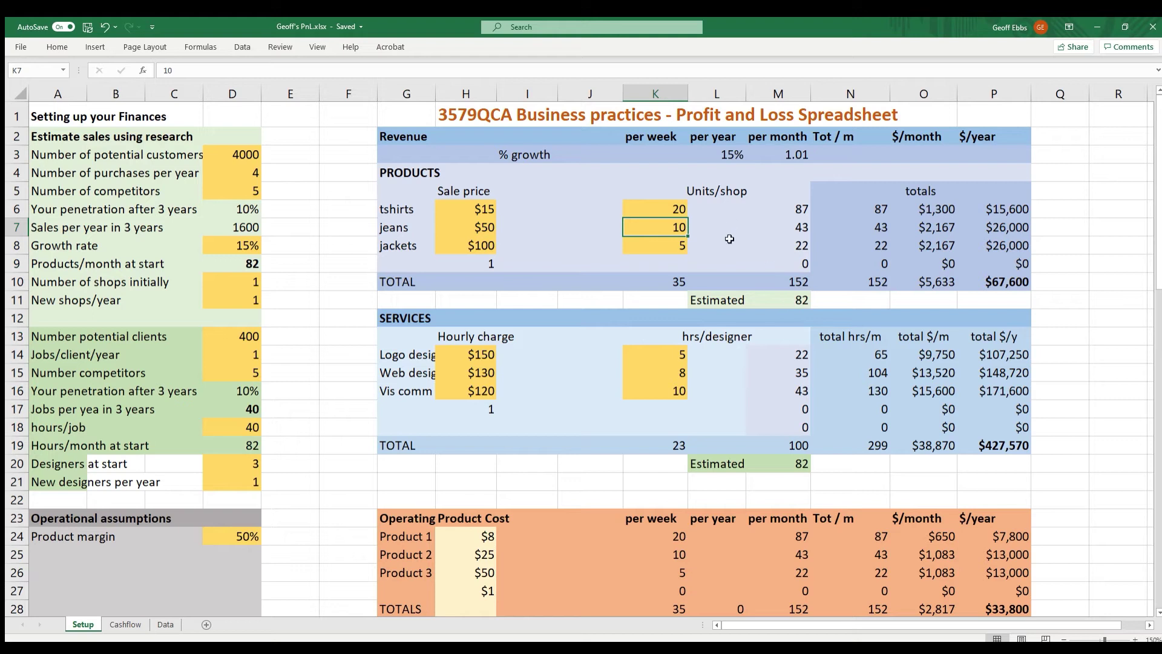
{"action": "left_click", "coordinate": [679, 208]}
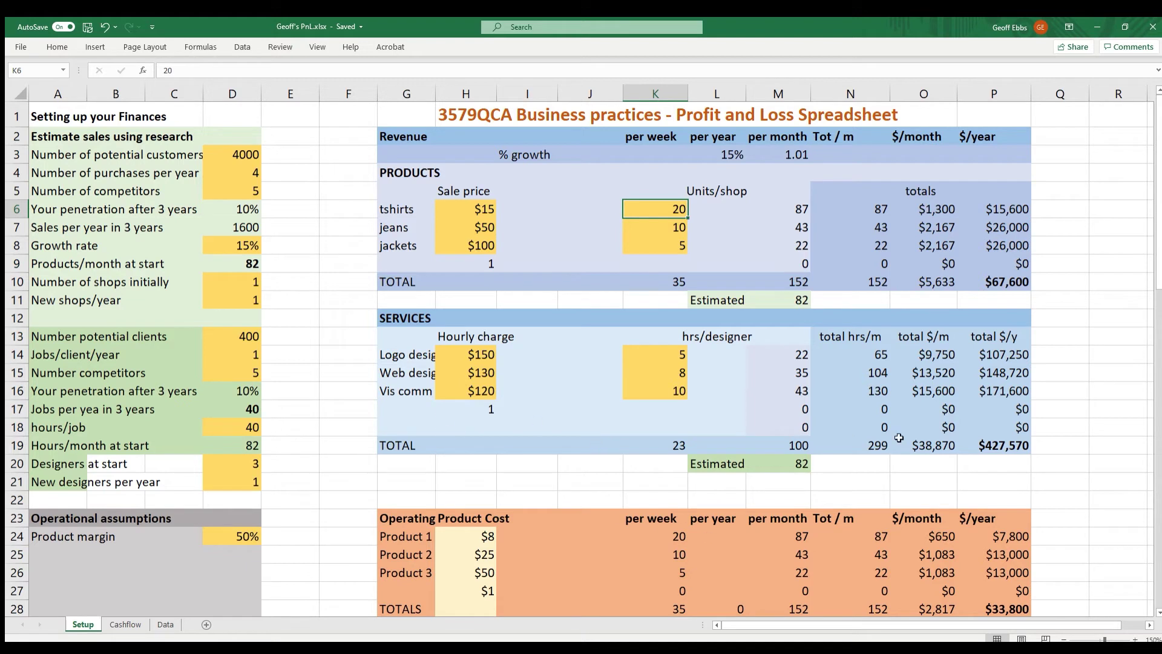
{"action": "scroll", "coordinate": [984, 345], "scroll_direction": "down", "scroll_amount": 4}
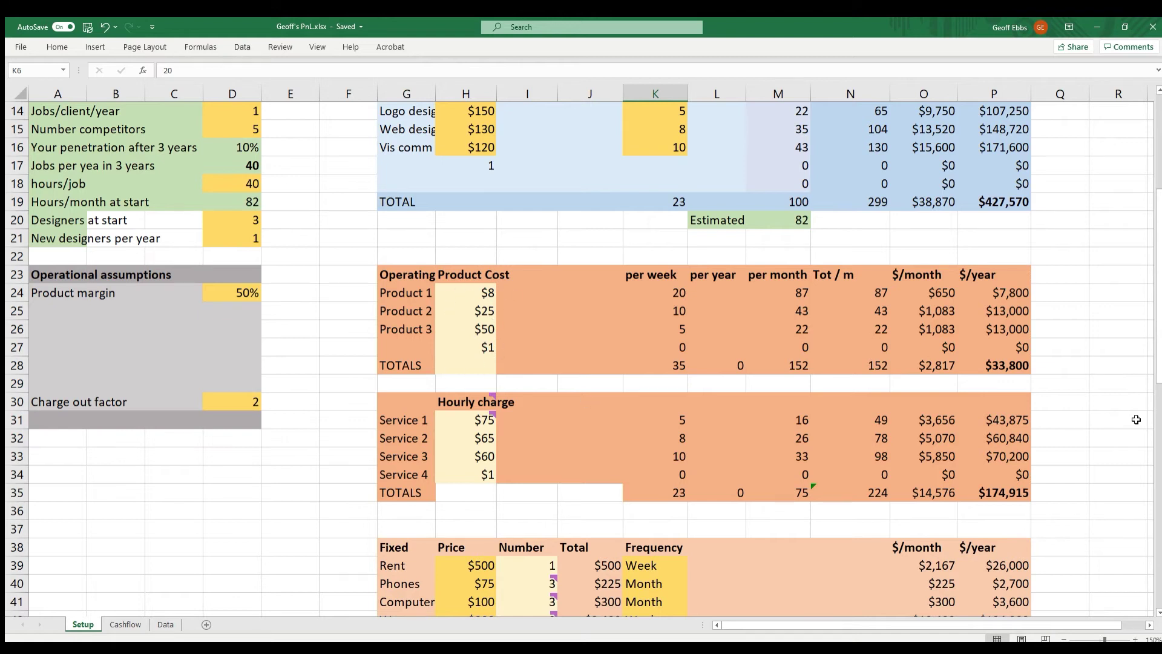
{"action": "left_click_drag", "start_coordinate": [1159, 368], "coordinate": [1160, 284]}
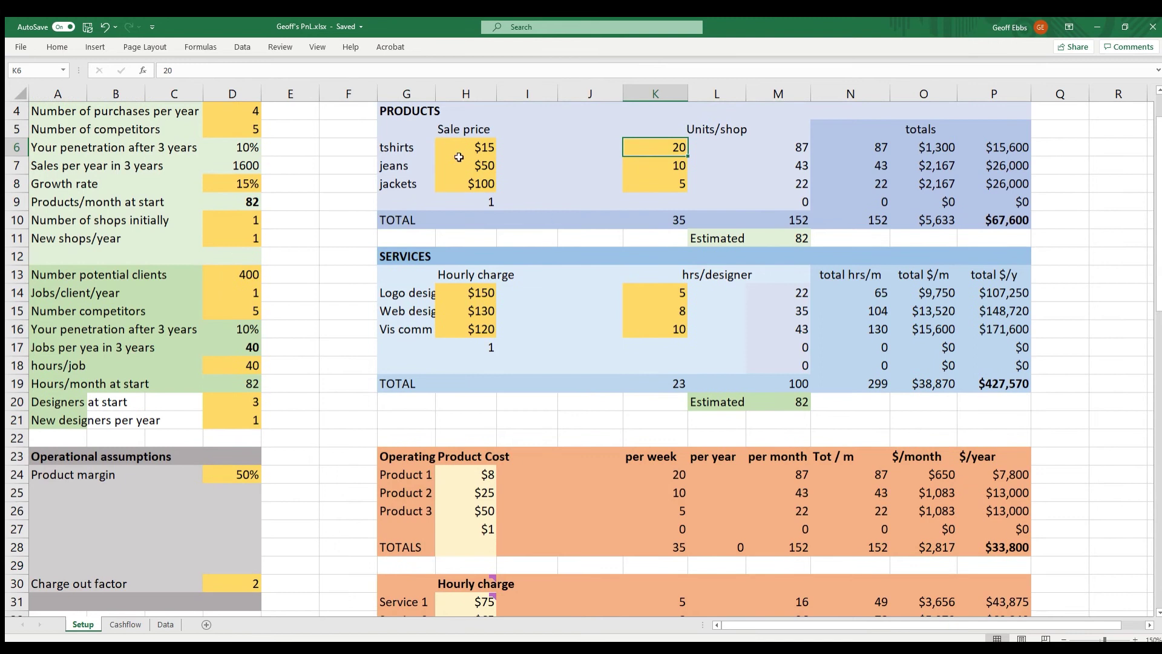
{"action": "left_click", "coordinate": [486, 475]}
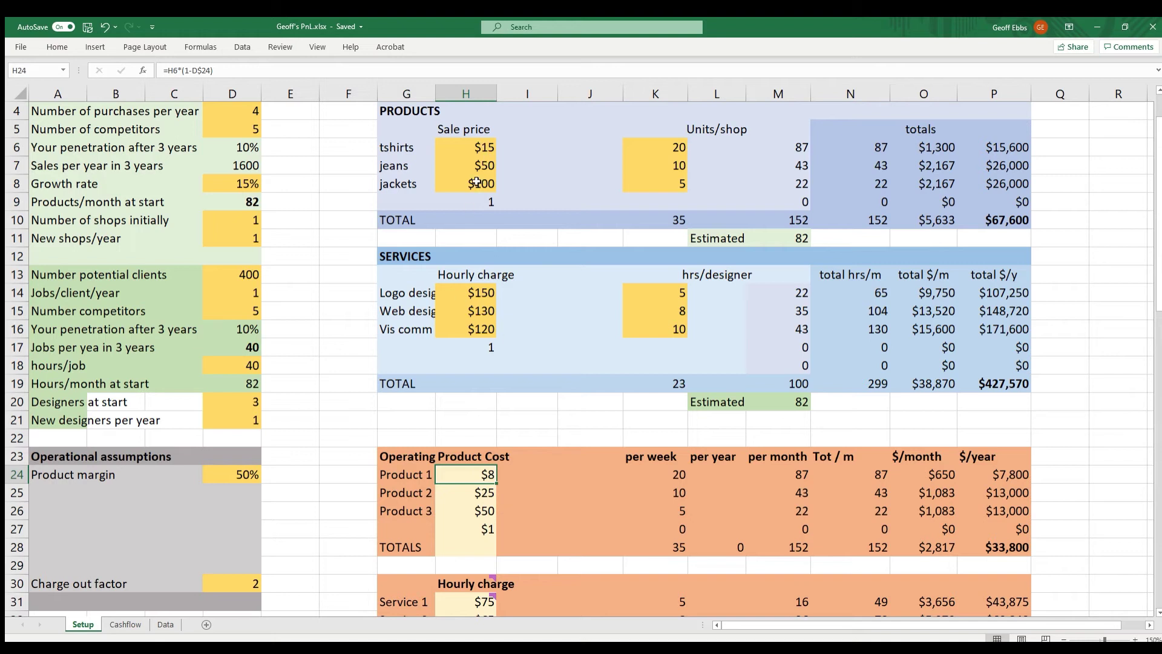
- Try a tshirts sale price of $20, then restore it to $15
{"action": "left_click", "coordinate": [489, 146]}
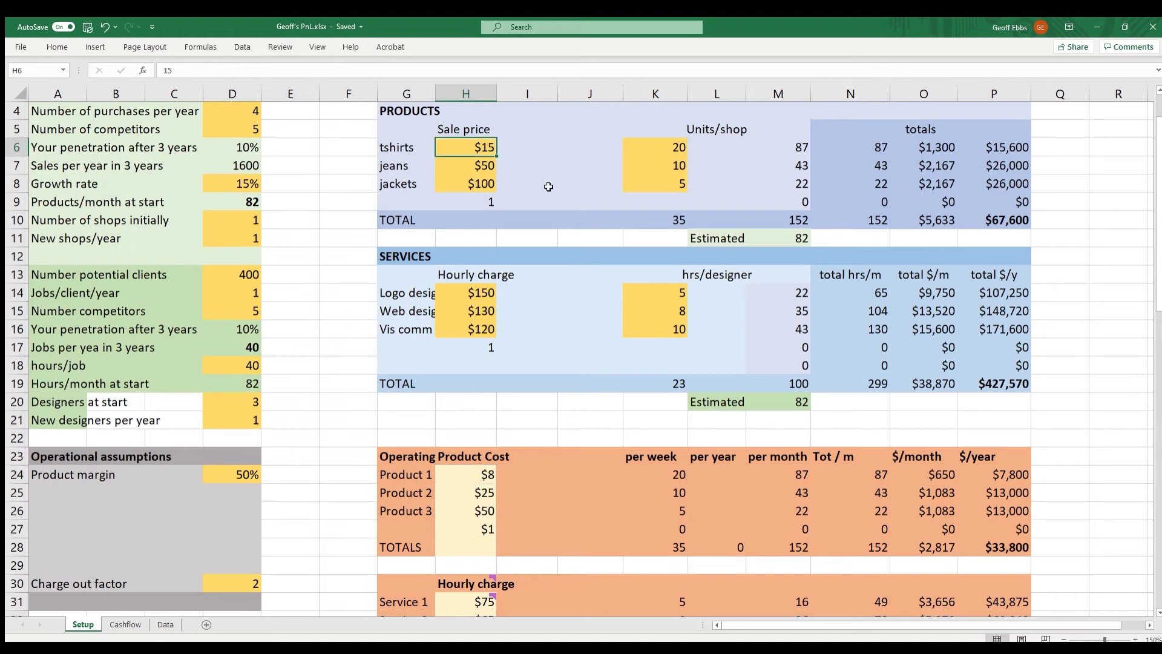
{"action": "type", "text": "20"}
{"action": "key", "text": "Return"}
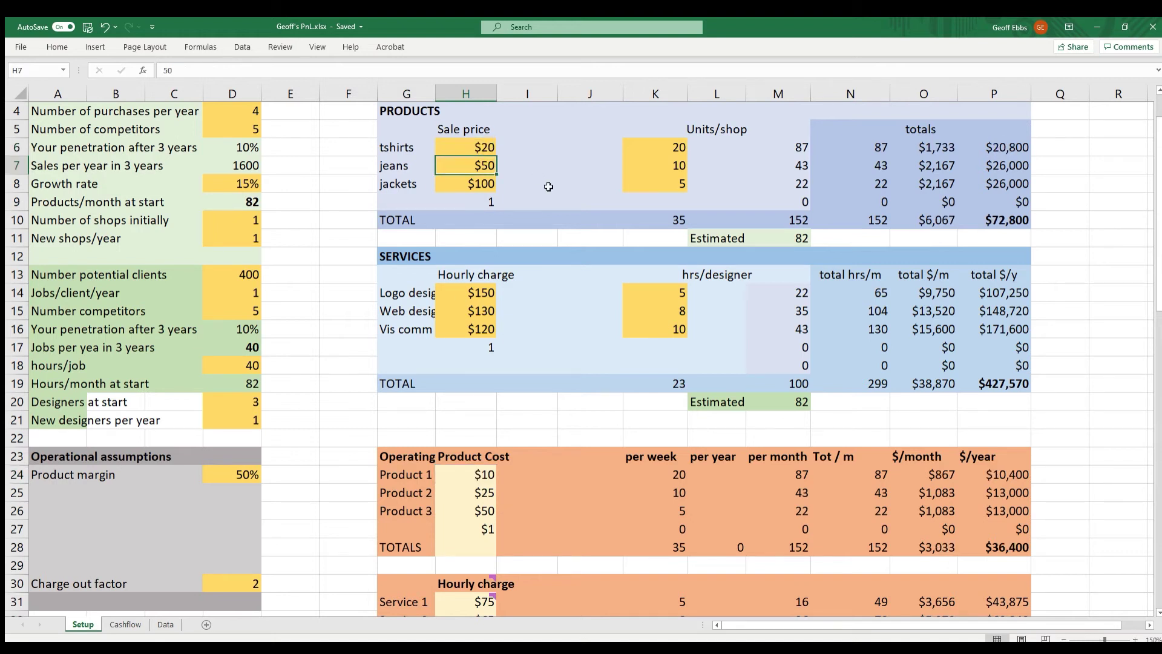
{"action": "key", "text": "Up"}
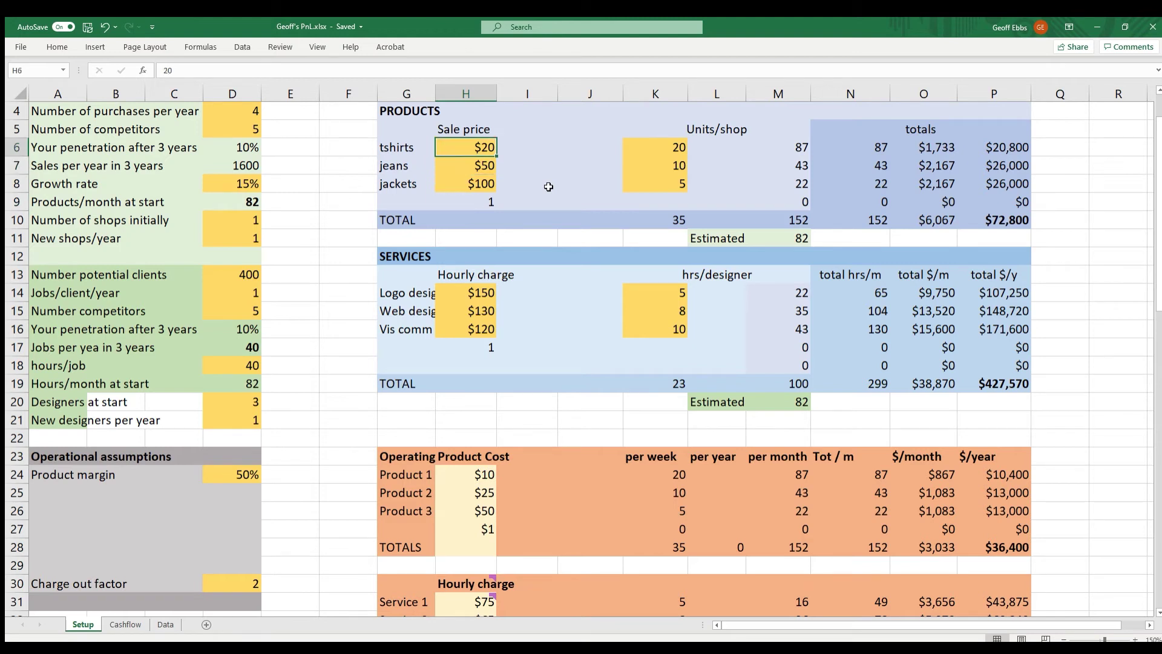
{"action": "type", "text": "1"}
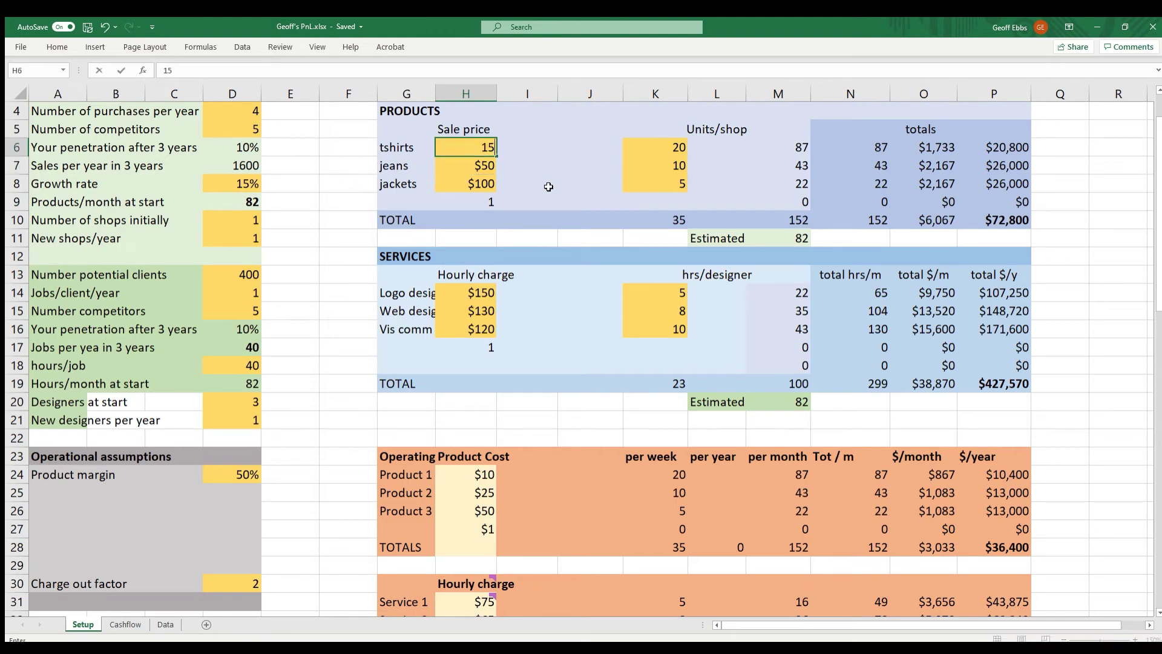
{"action": "type", "text": "5"}
{"action": "key", "text": "Return"}
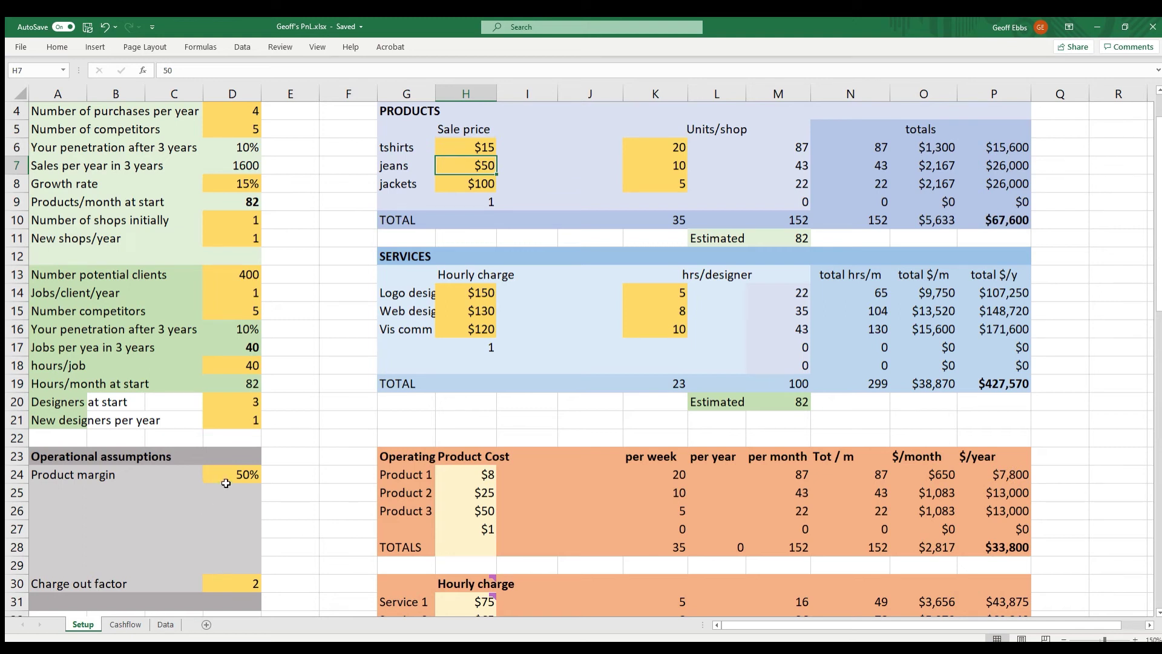
- Set the product margin in D24 to 33% and scroll down to the results
{"action": "left_click", "coordinate": [243, 472]}
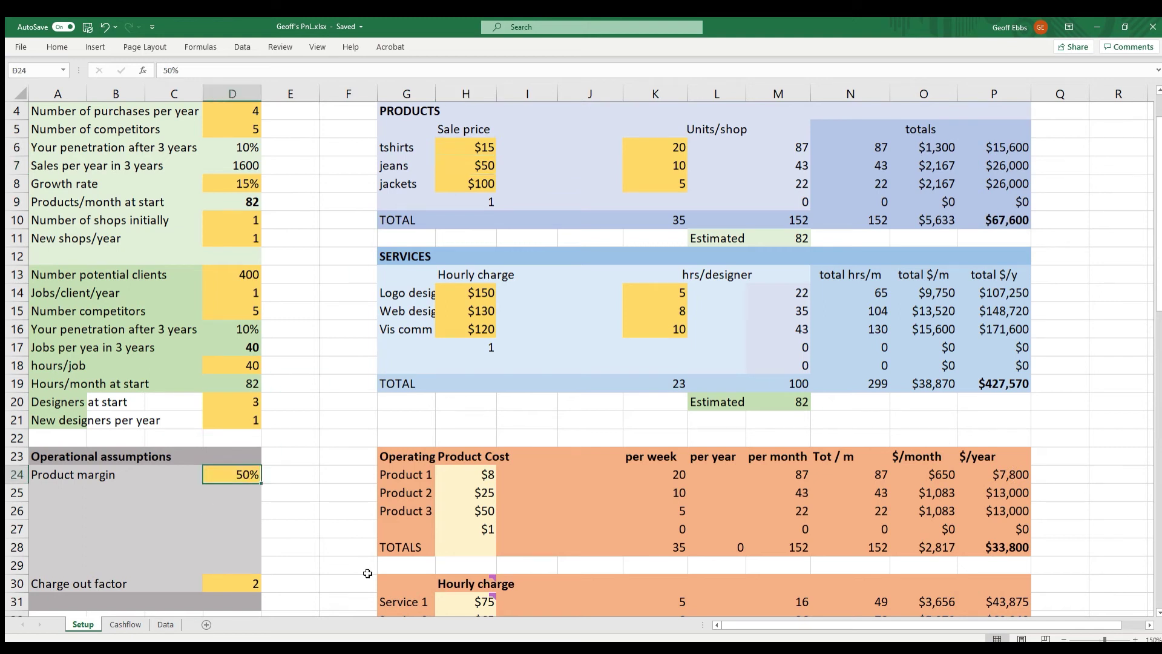
{"action": "type", "text": "33"}
{"action": "key", "text": "Return"}
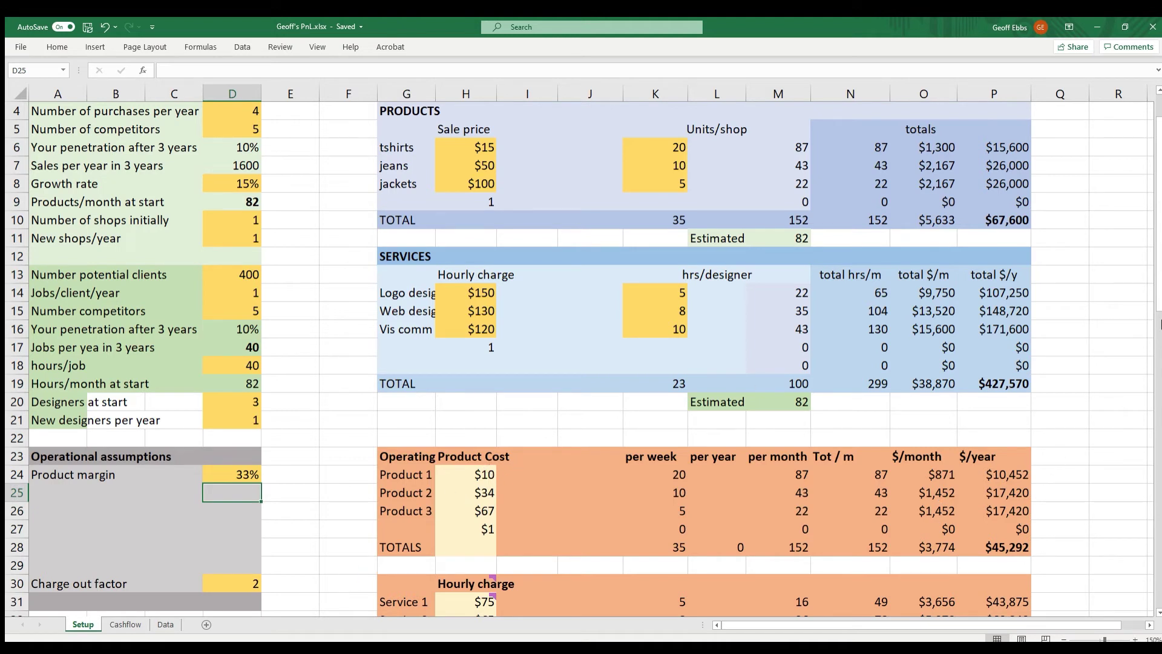
{"action": "left_click_drag", "start_coordinate": [1155, 236], "coordinate": [1156, 518]}
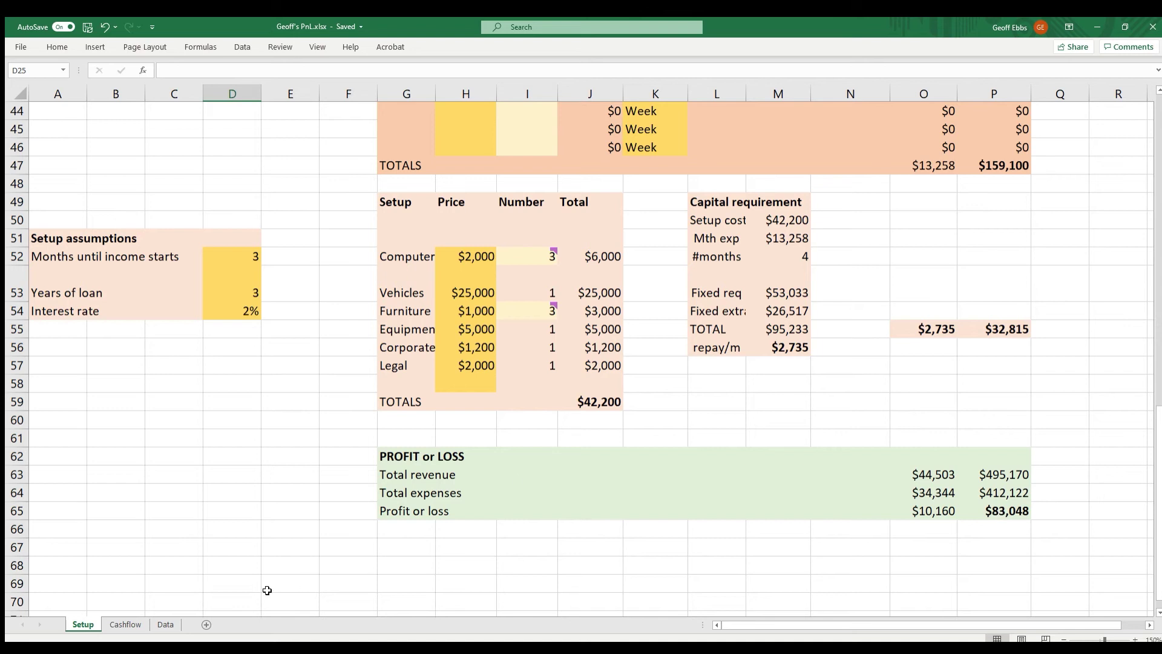
{"action": "left_click", "coordinate": [123, 624]}
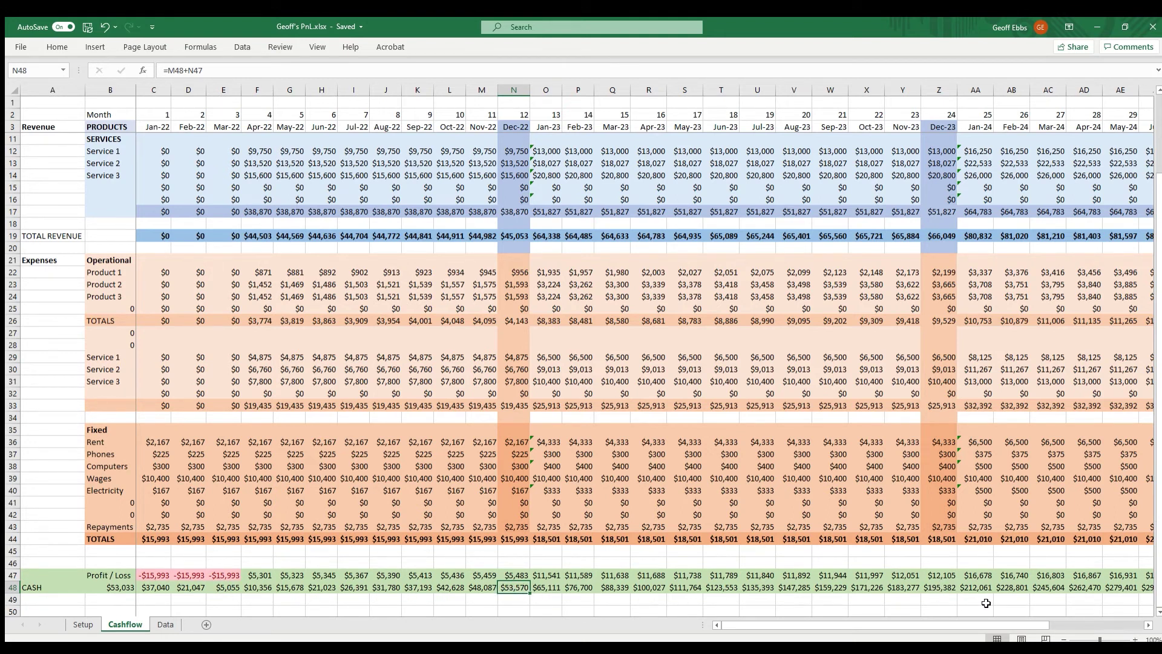
{"action": "left_click", "coordinate": [97, 624]}
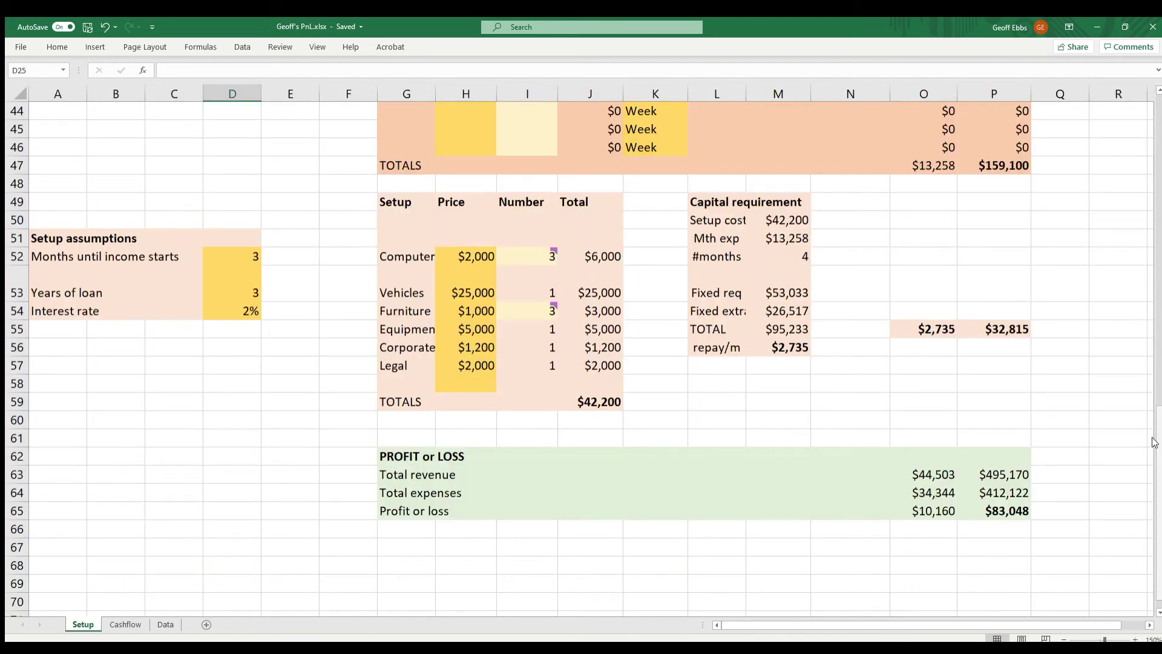
{"action": "left_click_drag", "start_coordinate": [1159, 424], "coordinate": [1158, 135]}
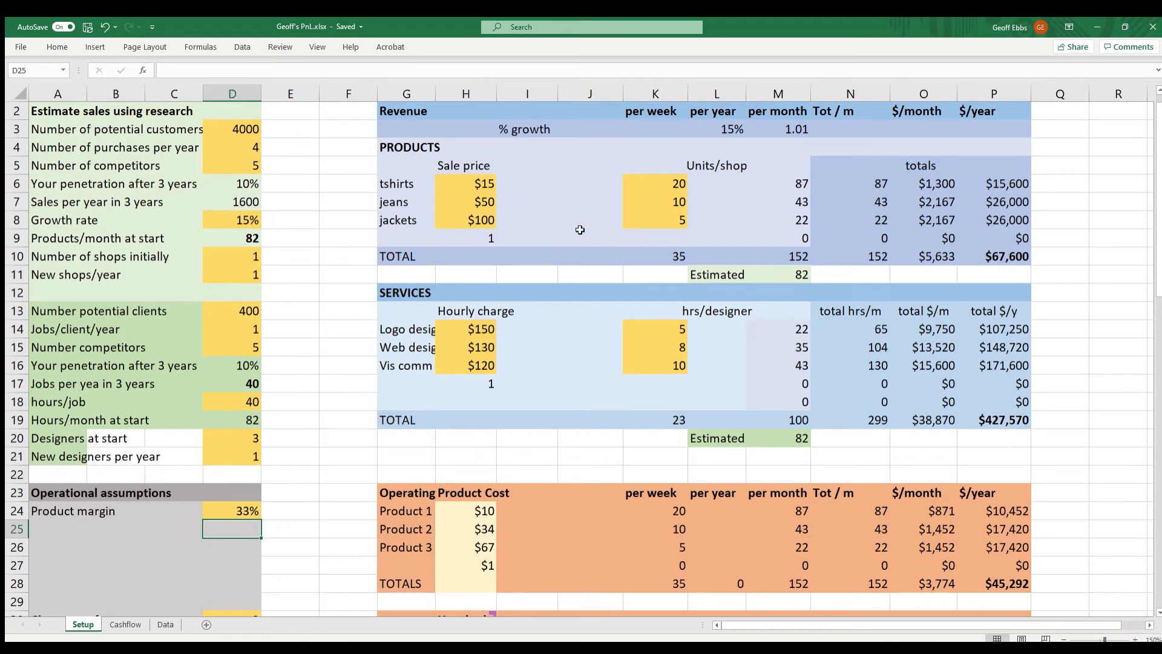
{"action": "left_click", "coordinate": [687, 190]}
{"action": "type", "text": "200"}
{"action": "key", "text": "Return"}
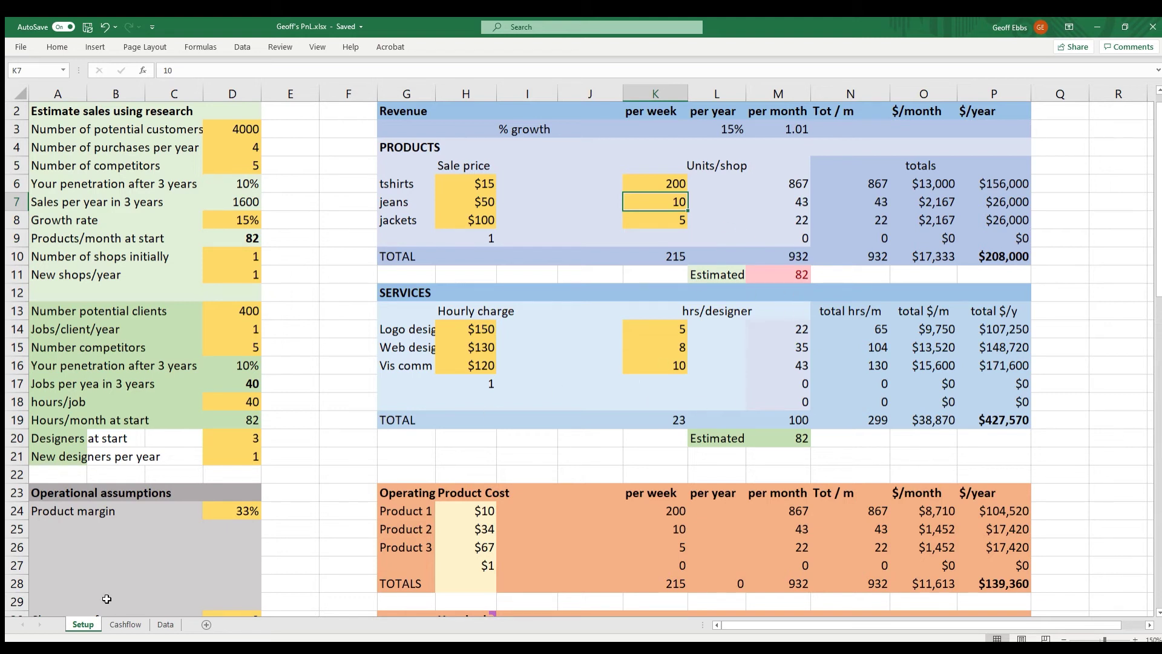
- On the Cashflow sheet, AutoFit all columns so row 48 cash values show fully
{"action": "left_click", "coordinate": [127, 626]}
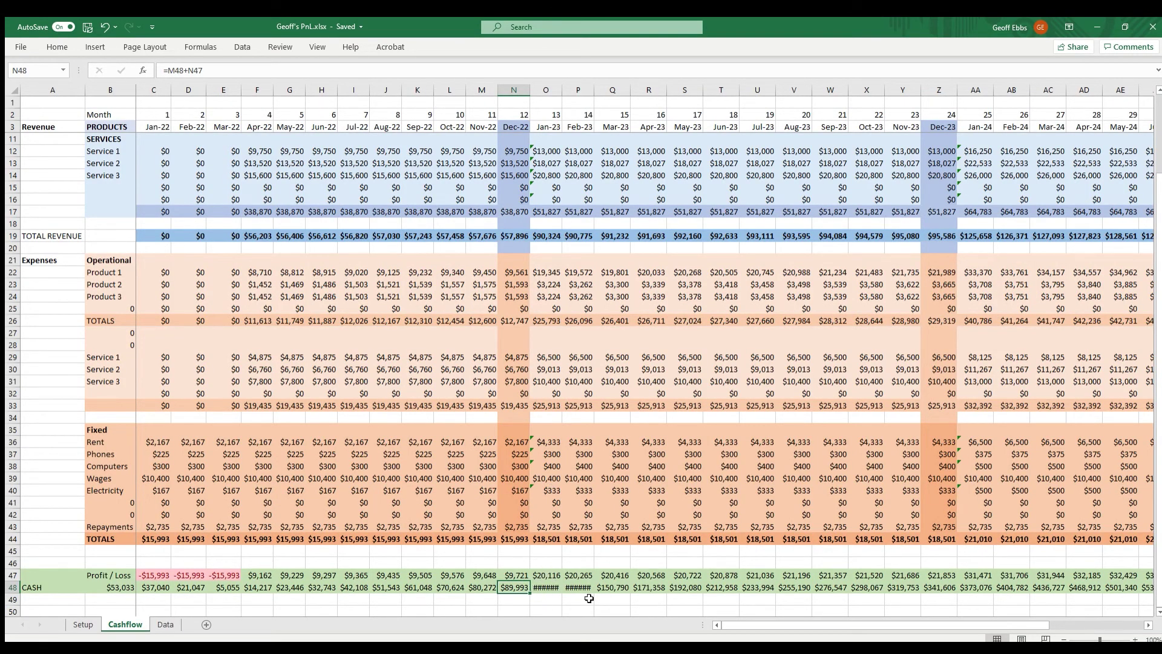
{"action": "left_click", "coordinate": [13, 90]}
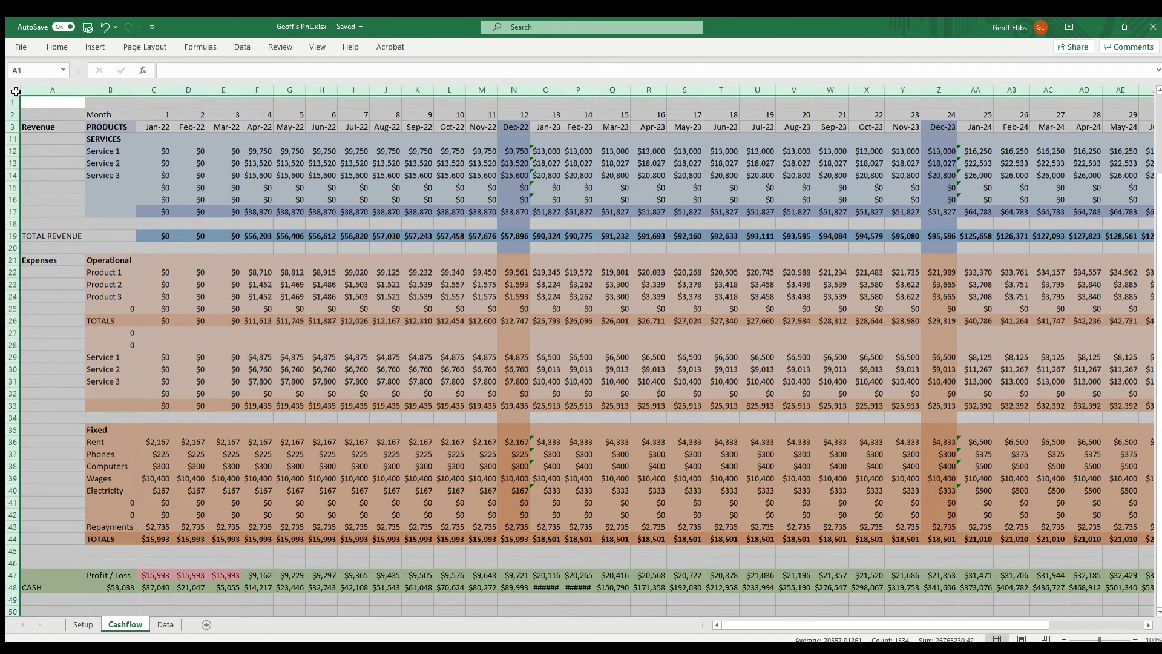
{"action": "double_click", "coordinate": [86, 91]}
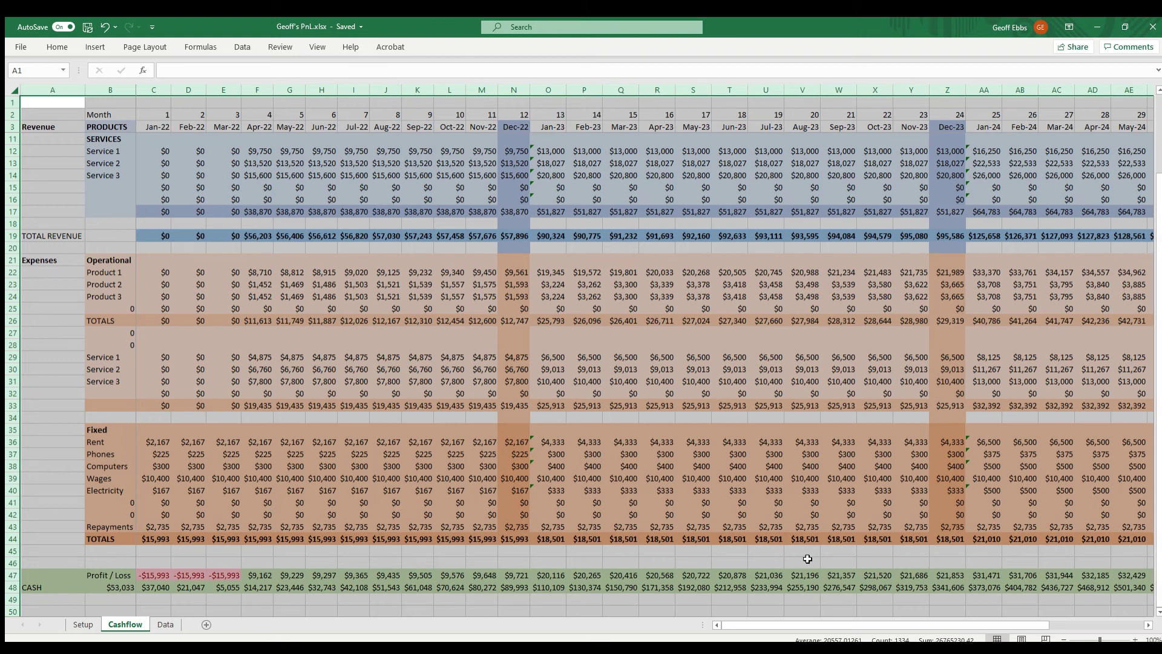
- Overwrite the =M48+N47 formula in N48 with a fixed cash value
{"action": "left_click", "coordinate": [517, 589]}
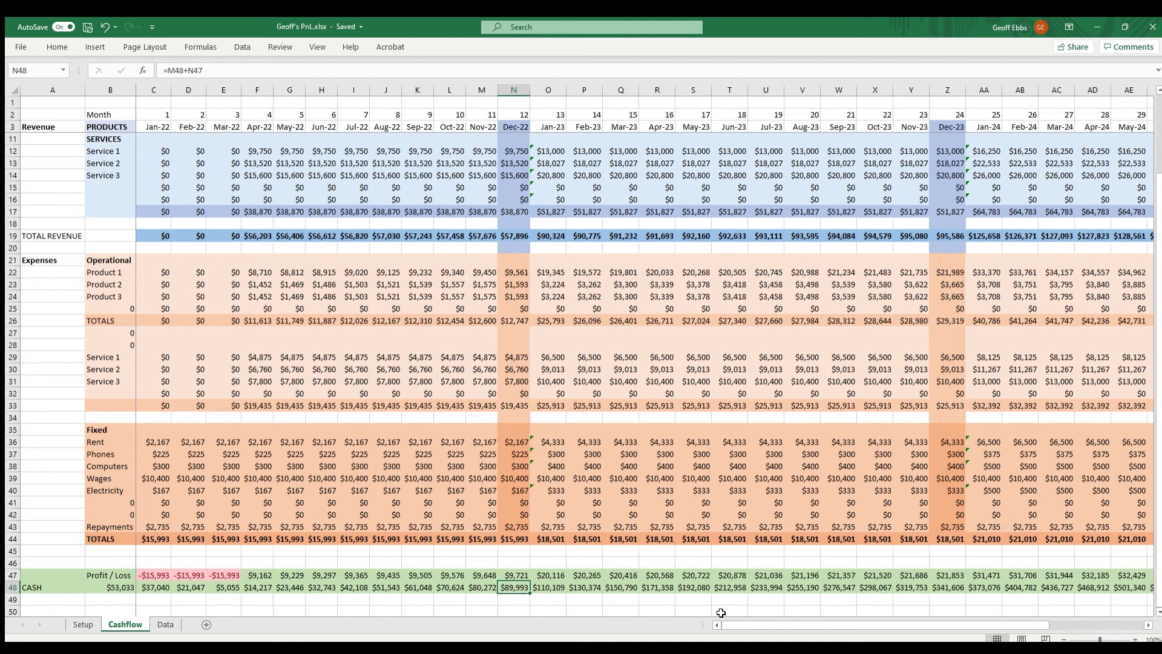
{"action": "type", "text": "9"}
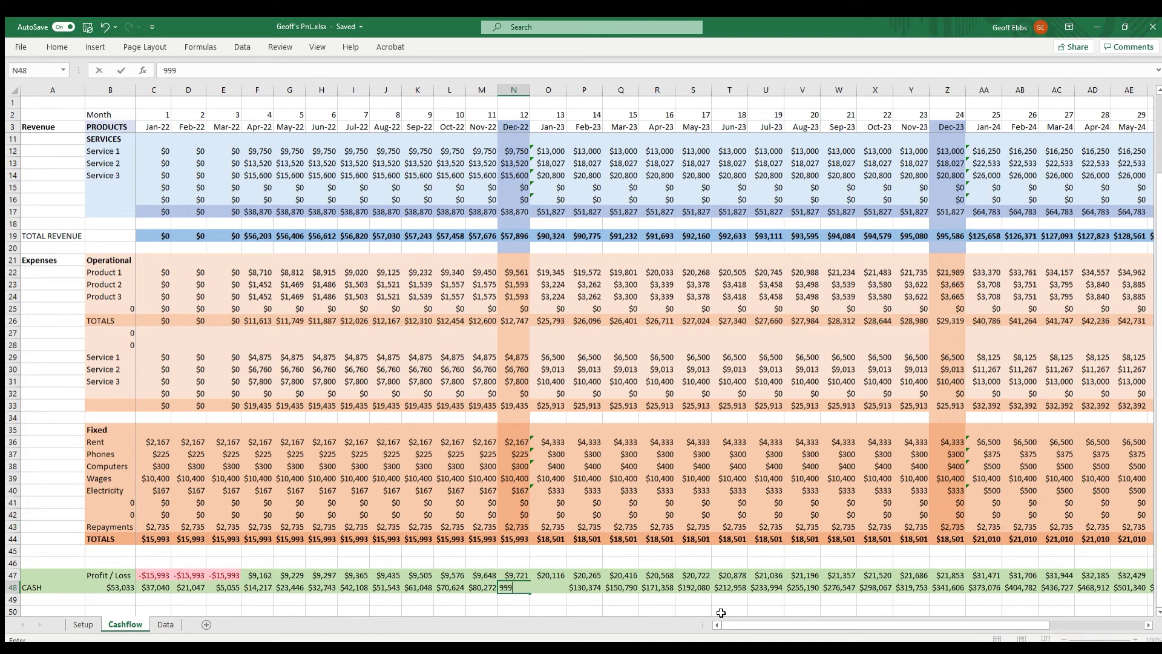
{"action": "key", "text": "Return"}
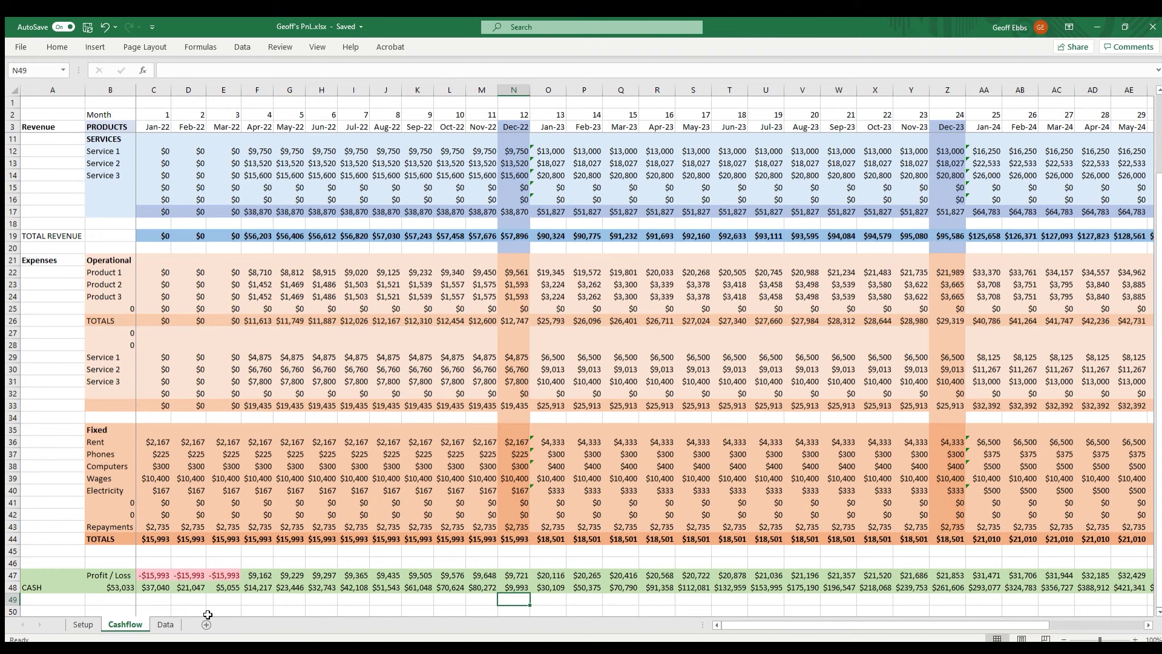
- Return to the Setup sheet and scroll down to the charge out factor and hourly charges
{"action": "left_click", "coordinate": [82, 625]}
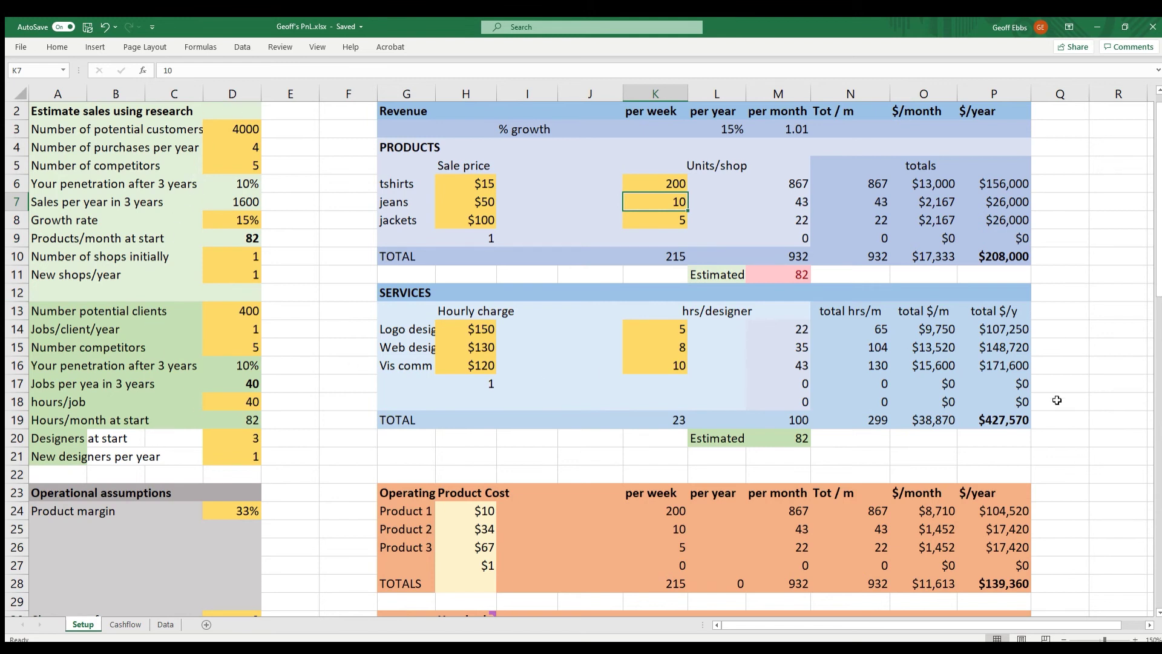
{"action": "left_click_drag", "start_coordinate": [1158, 289], "coordinate": [1159, 427]}
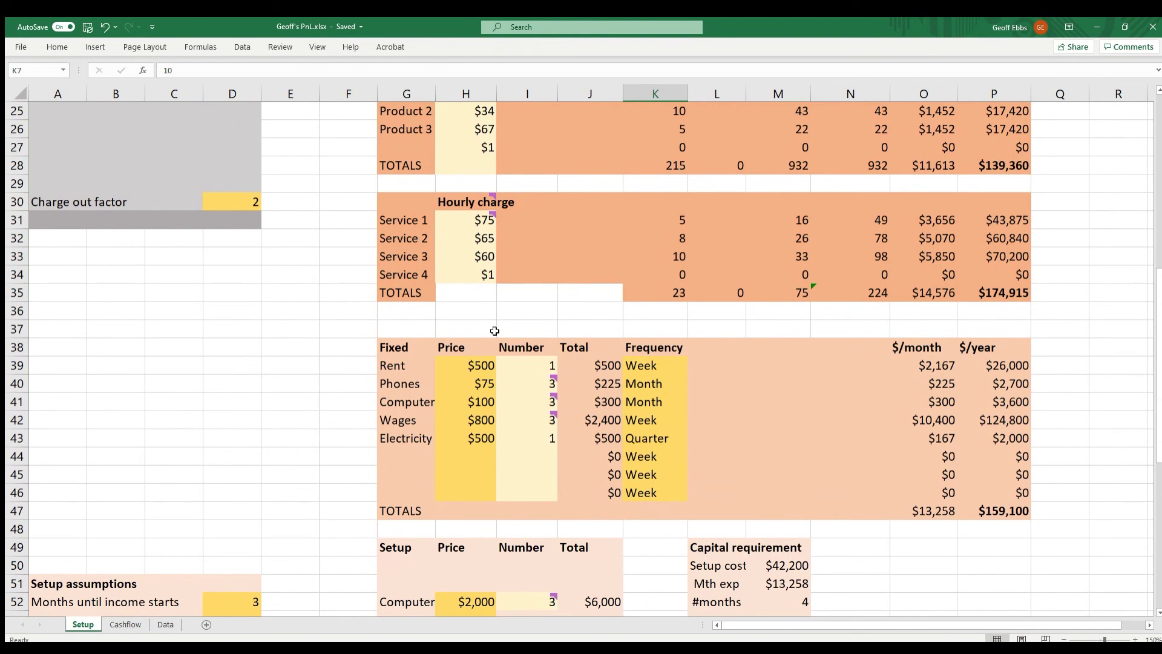
- Set the charge out factor in D30 to 2.5 and check H31's =H14/$D$30 formula
{"action": "left_click", "coordinate": [256, 201]}
{"action": "type", "text": "2.5"}
{"action": "key", "text": "Return"}
{"action": "key", "text": "Up"}
{"action": "key", "text": "Right"}
{"action": "key", "text": "Right"}
{"action": "key", "text": "Right"}
{"action": "key", "text": "Right"}
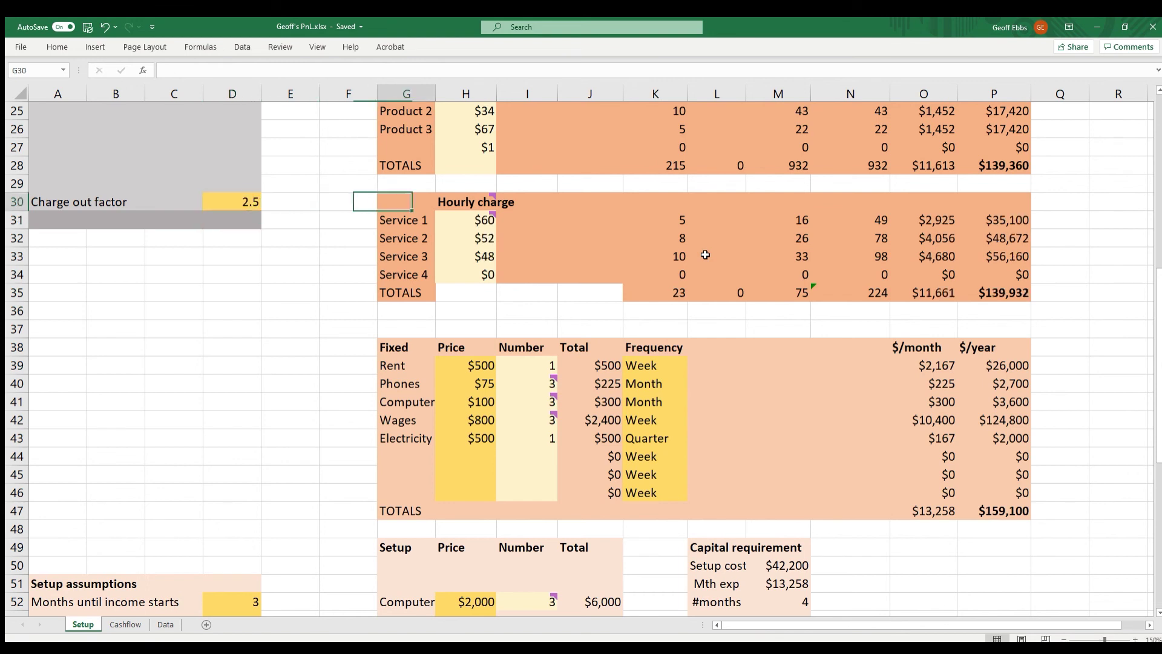
{"action": "key", "text": "Up"}
{"action": "key", "text": "Up"}
{"action": "key", "text": "Up"}
{"action": "key", "text": "Up"}
{"action": "key", "text": "Up"}
{"action": "key", "text": "Up"}
{"action": "key", "text": "Up"}
{"action": "key", "text": "Up"}
{"action": "key", "text": "Up"}
{"action": "key", "text": "Up"}
{"action": "key", "text": "Up"}
{"action": "key", "text": "Up"}
{"action": "key", "text": "Up"}
{"action": "key", "text": "Up"}
{"action": "key", "text": "Up"}
{"action": "key", "text": "Up"}
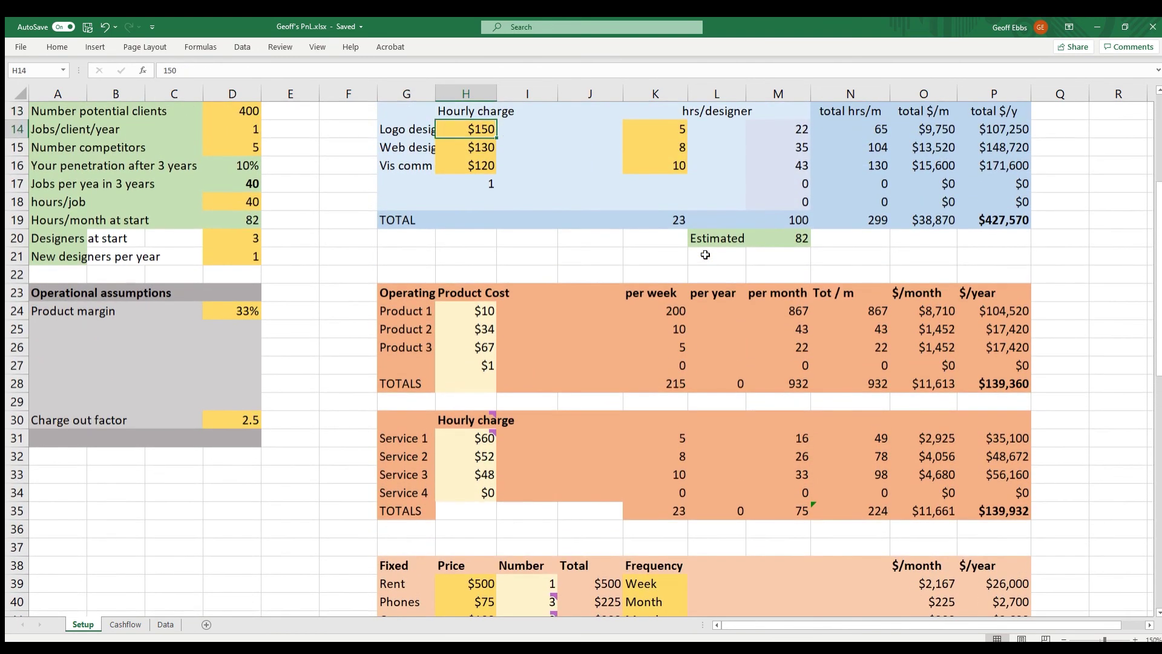
{"action": "key", "text": "Down"}
{"action": "key", "text": "Down"}
{"action": "key", "text": "Down"}
{"action": "key", "text": "Down"}
{"action": "key", "text": "Down"}
{"action": "key", "text": "Down"}
{"action": "key", "text": "Down"}
{"action": "key", "text": "Down"}
{"action": "key", "text": "Down"}
{"action": "key", "text": "Down"}
{"action": "key", "text": "Down"}
{"action": "key", "text": "Down"}
{"action": "key", "text": "Down"}
{"action": "key", "text": "Down"}
{"action": "key", "text": "Down"}
{"action": "key", "text": "Down"}
{"action": "key", "text": "Down"}
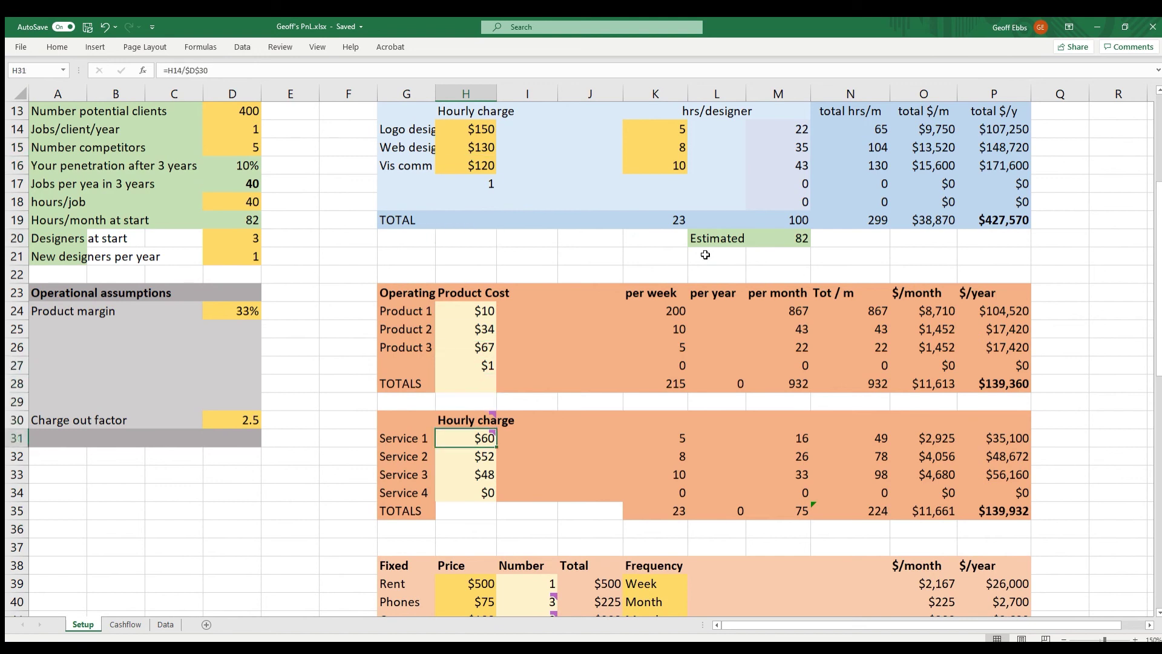
{"action": "key", "text": "Left"}
{"action": "key", "text": "Left"}
{"action": "key", "text": "Left"}
{"action": "key", "text": "Left"}
{"action": "key", "text": "Up"}
{"action": "key", "text": "Right"}
{"action": "key", "text": "Right"}
{"action": "key", "text": "Right"}
{"action": "key", "text": "Right"}
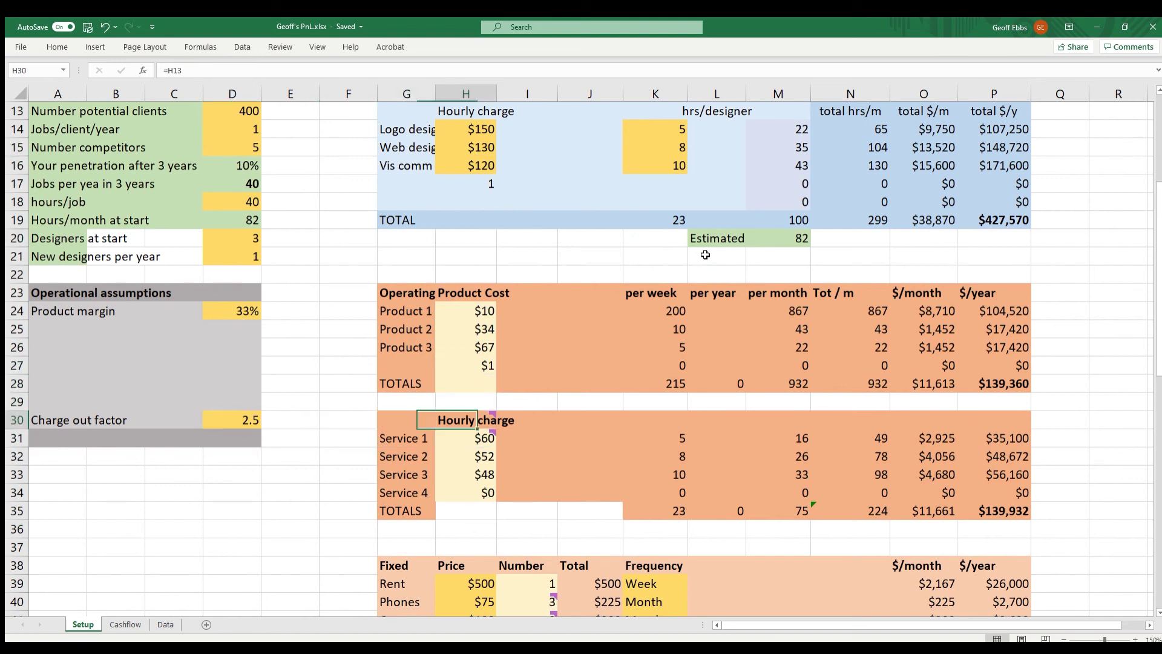
{"action": "key", "text": "Down"}
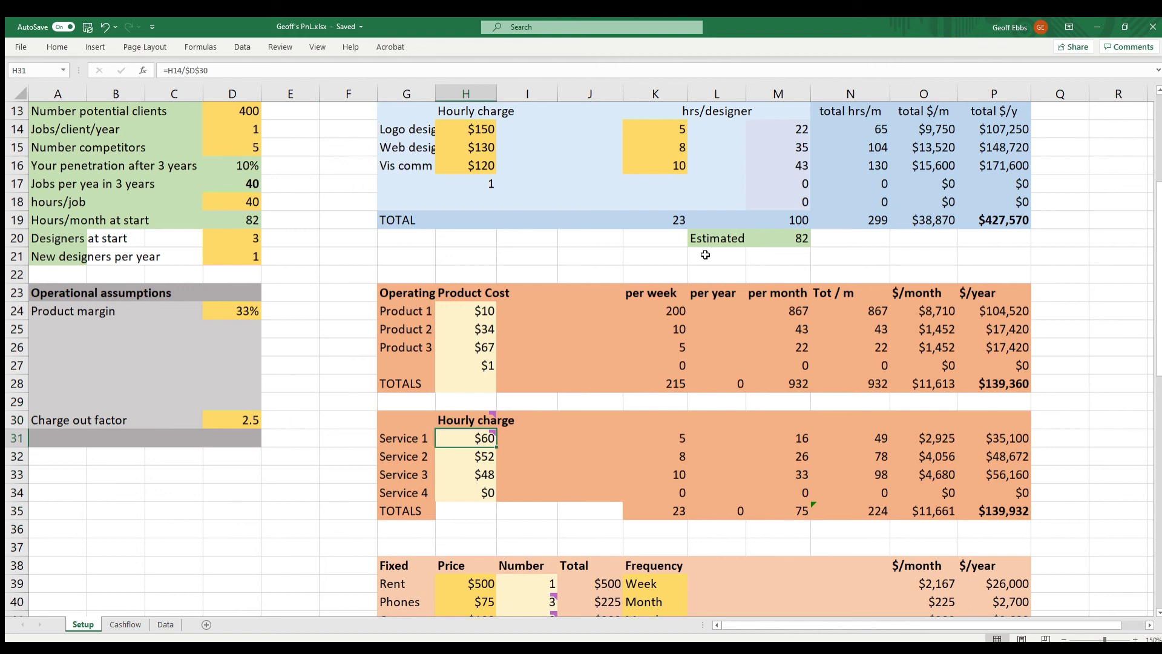
- Set the charge out factor back to 2 and scroll down
{"action": "key", "text": "Left"}
{"action": "key", "text": "Left"}
{"action": "key", "text": "Left"}
{"action": "key", "text": "Left"}
{"action": "key", "text": "Up"}
{"action": "type", "text": "2"}
{"action": "key", "text": "Return"}
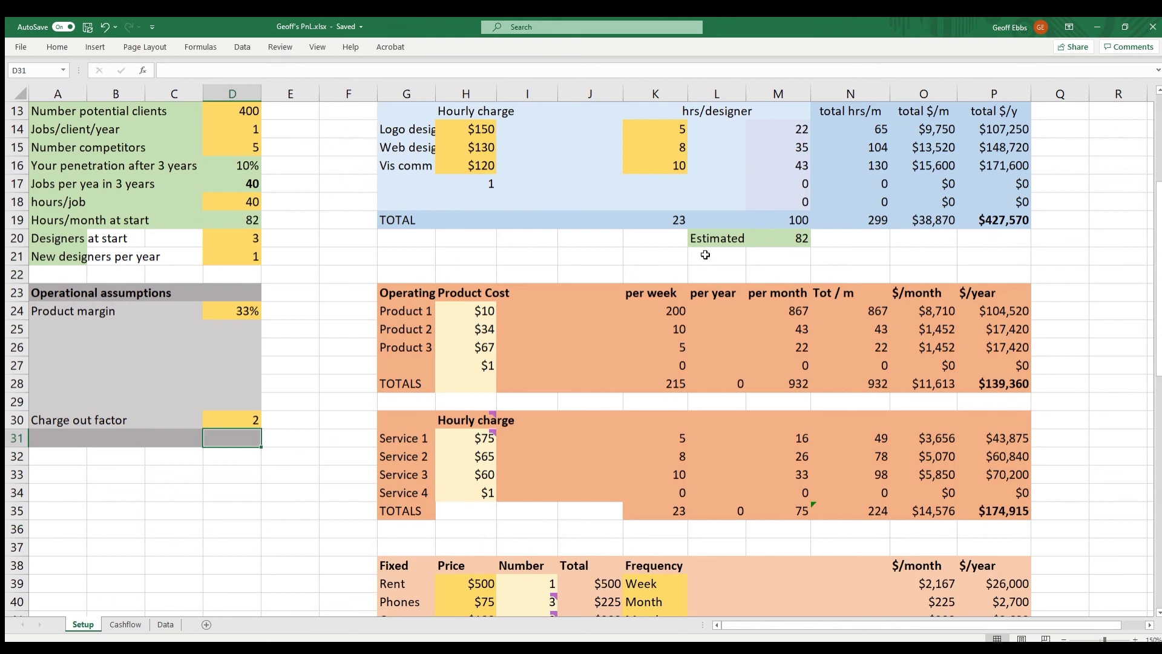
{"action": "key", "text": "Right"}
{"action": "key", "text": "Right"}
{"action": "key", "text": "Right"}
{"action": "key", "text": "Down"}
{"action": "key", "text": "Down"}
{"action": "key", "text": "Down"}
{"action": "key", "text": "Down"}
{"action": "key", "text": "Down"}
{"action": "scroll", "coordinate": [706, 254], "scroll_direction": "down", "scroll_amount": 4}
- Check the Setup sheet's Profit or Loss block, then view Cashflow: $8,993 in Dec-22, $260,303 by Dec-23
{"action": "key", "text": "ctrl+Home"}
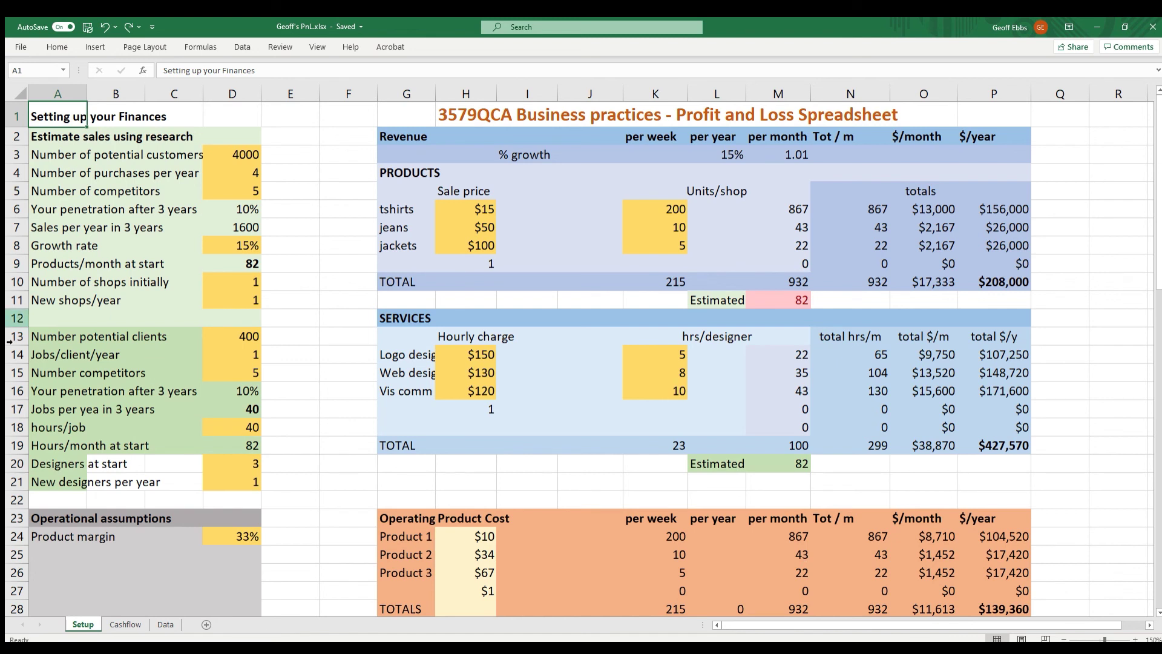
{"action": "left_click_drag", "start_coordinate": [1152, 266], "coordinate": [1152, 507]}
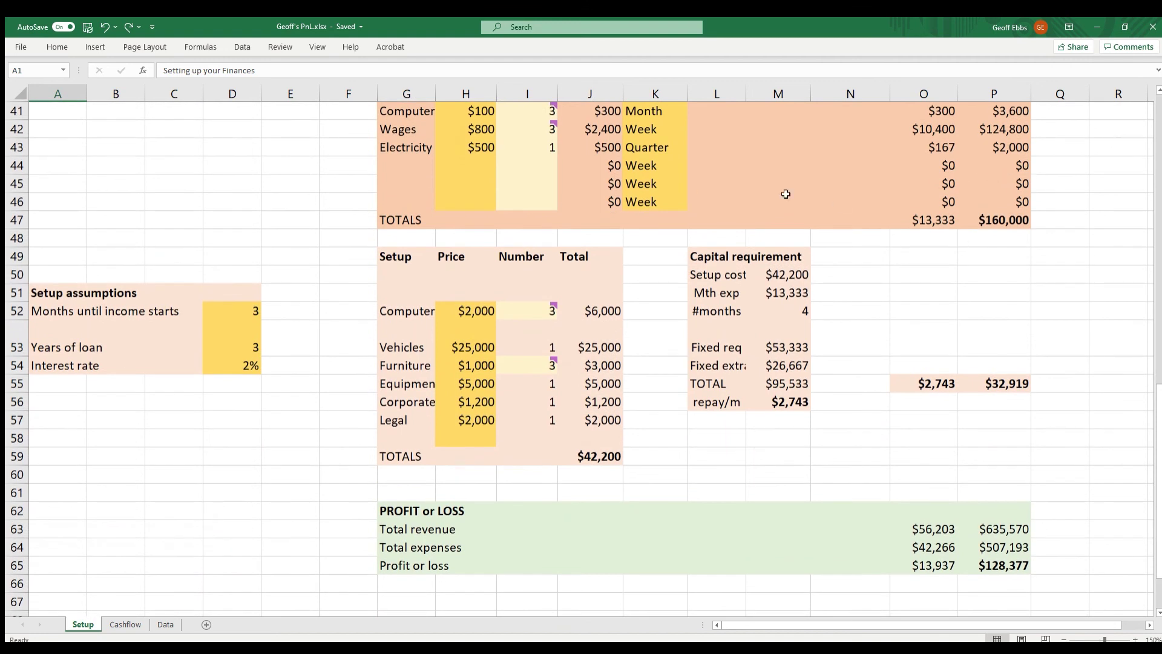
{"action": "left_click", "coordinate": [126, 624]}
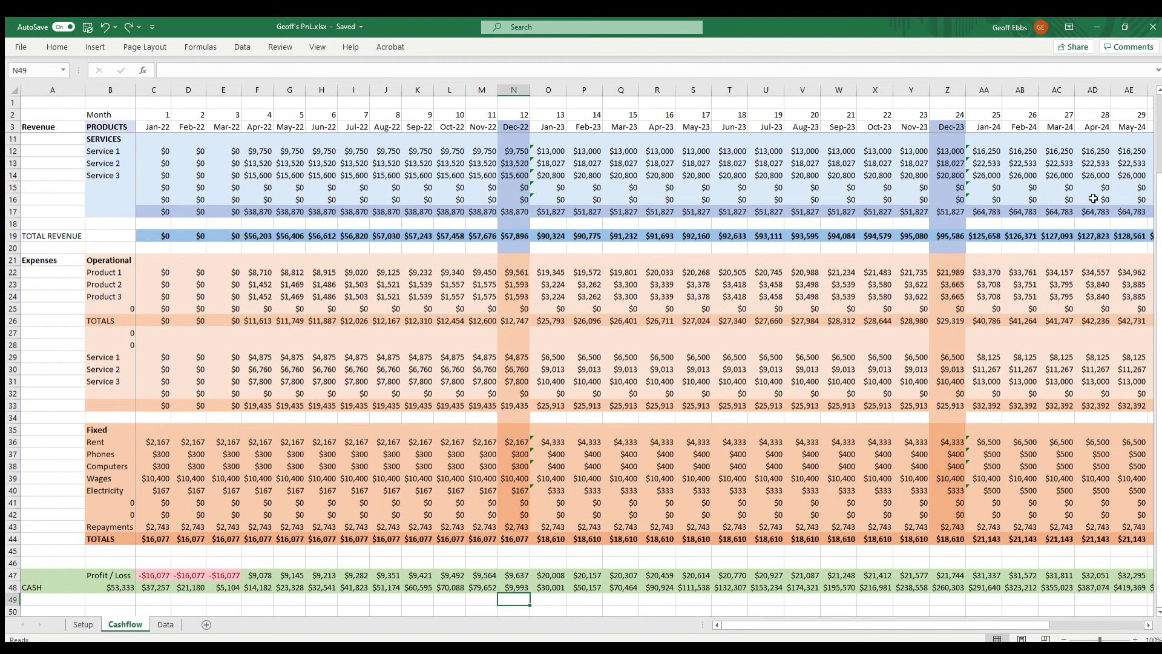
- Go back to the Setup sheet, with products at $208,000 a year and product costs $139,360
{"action": "key", "text": "ctrl+Page_Up"}
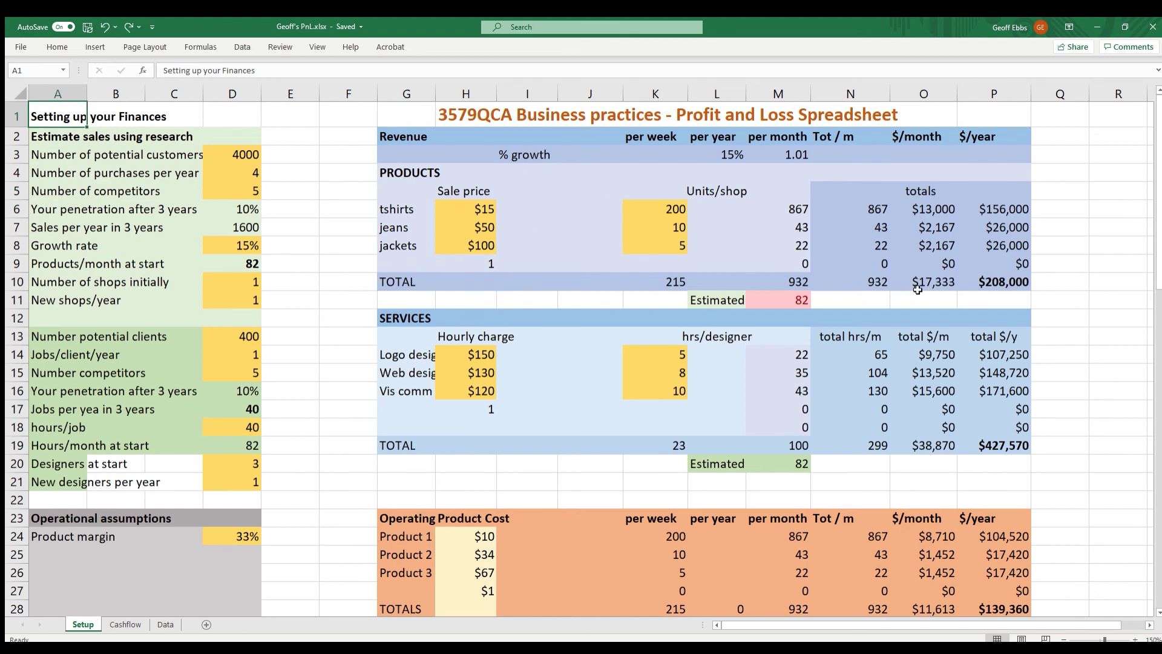
- Review Setup's capital requirement down to row 41, then view Cashflow reaching $419,369 by May-24
{"action": "left_click_drag", "start_coordinate": [1158, 163], "coordinate": [1159, 444]}
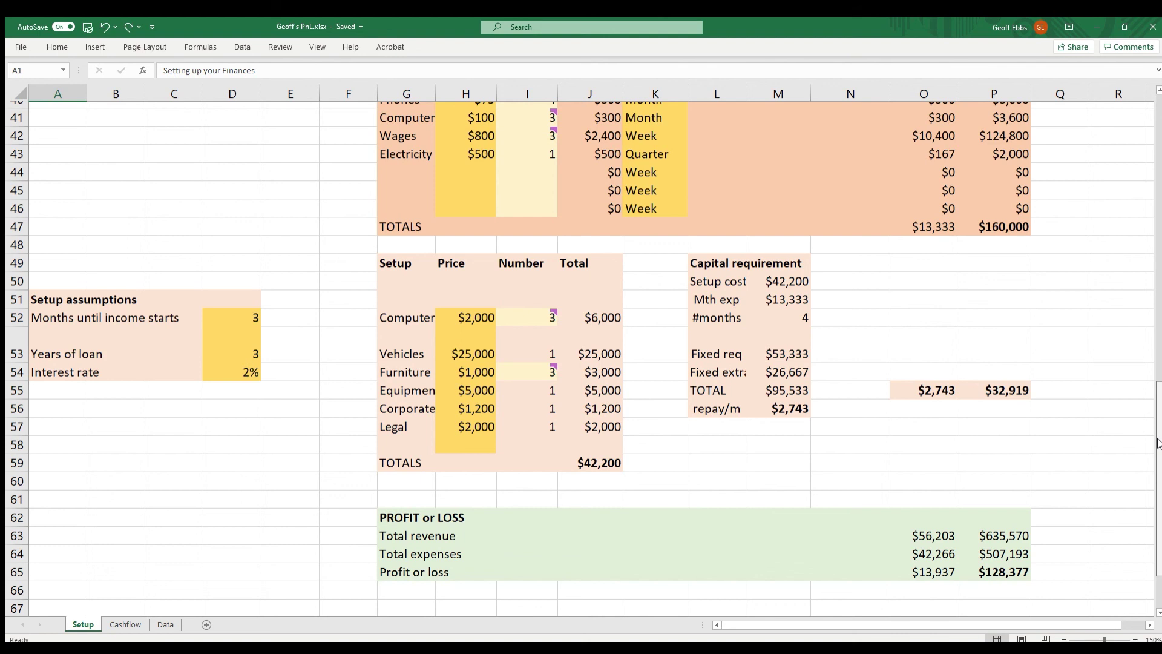
{"action": "left_click_drag", "start_coordinate": [1158, 444], "coordinate": [1159, 446]}
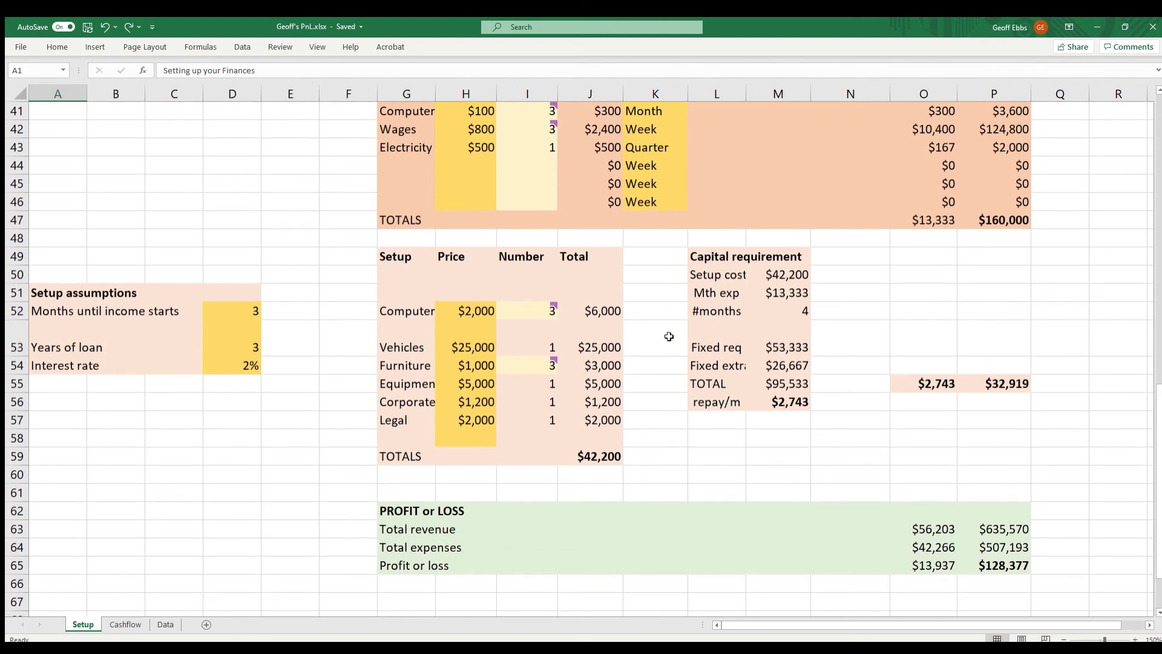
{"action": "key", "text": "ctrl+Page_Down"}
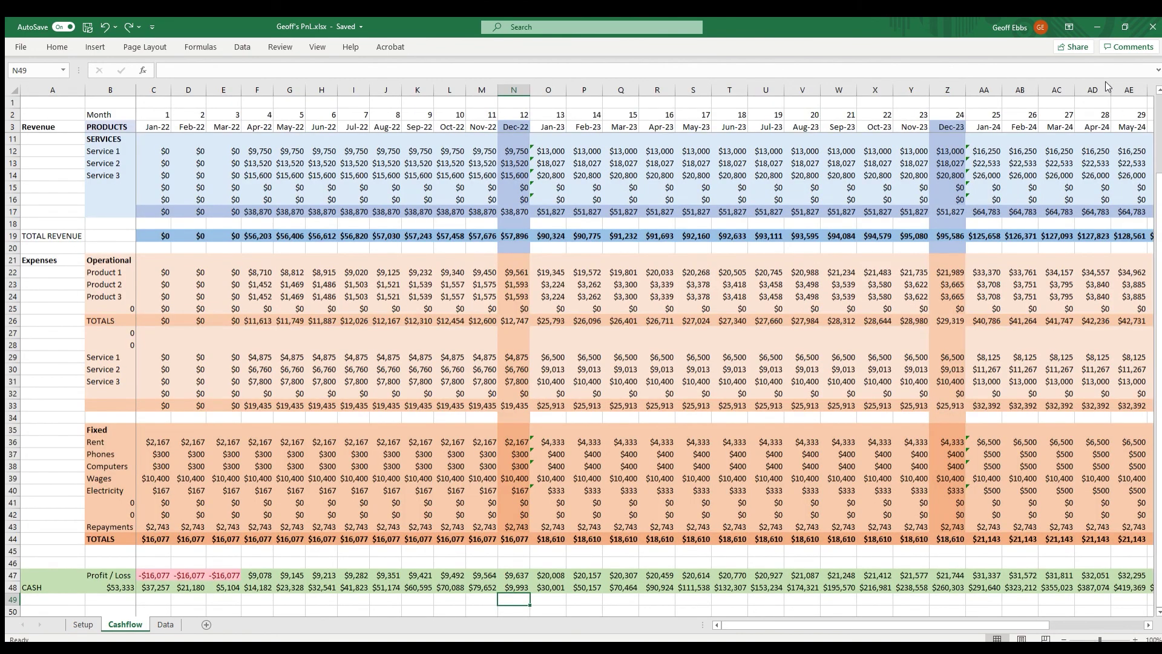